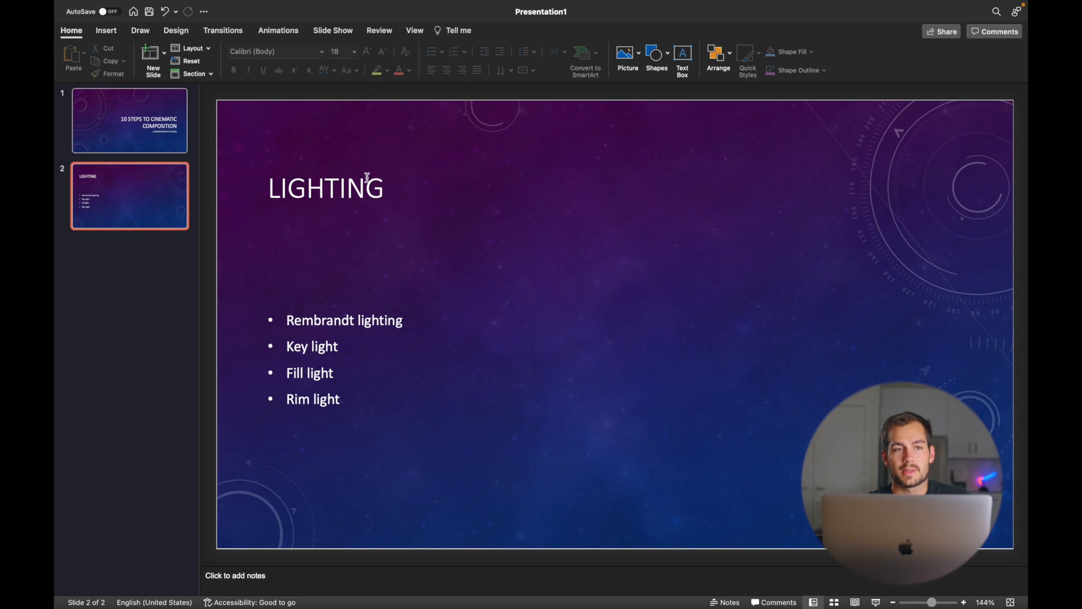
# - Open the Online Pictures search from the Insert tab's Pictures menu
pyautogui.click(113, 34)
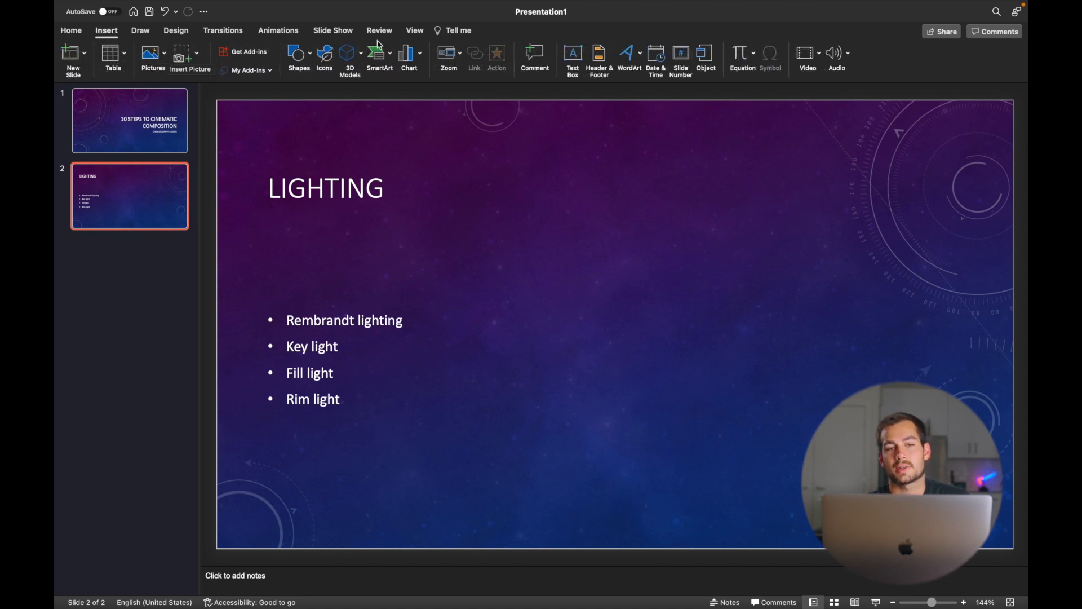
pyautogui.click(167, 58)
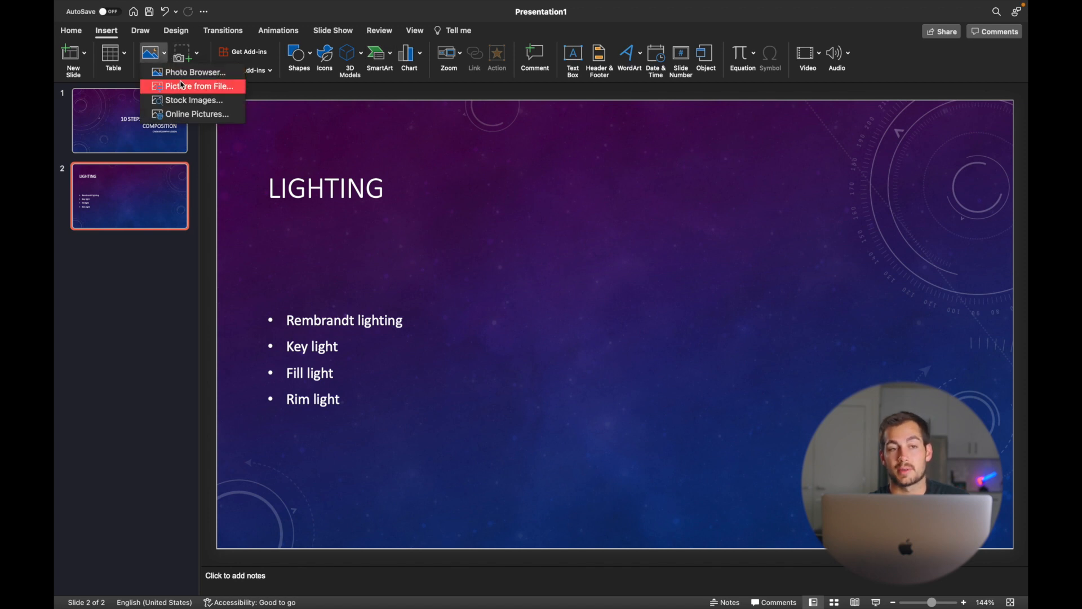
pyautogui.click(156, 62)
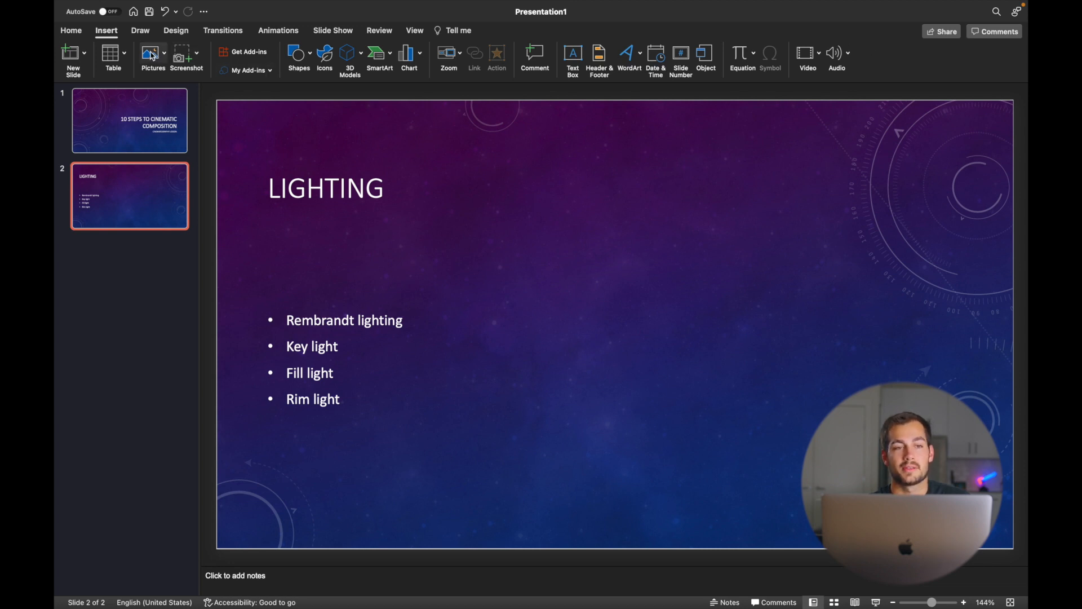
pyautogui.click(165, 57)
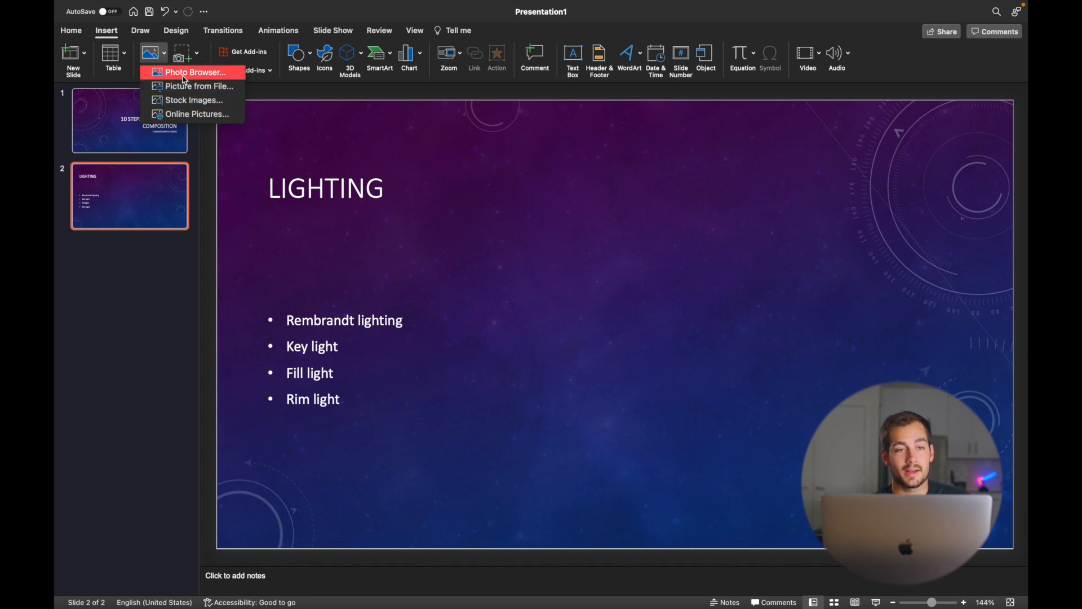
pyautogui.click(189, 118)
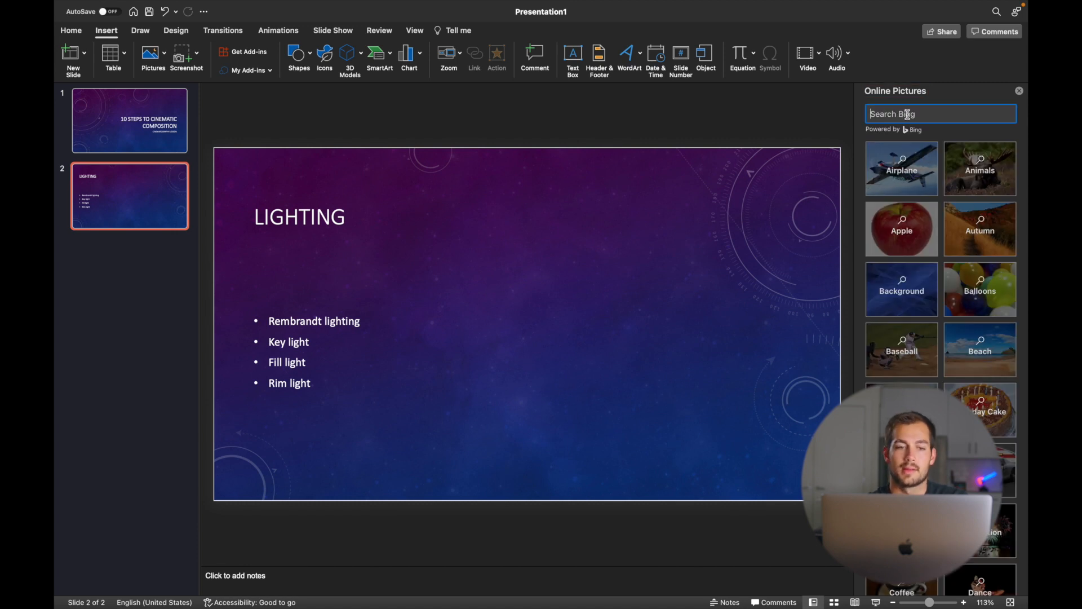
# - Search Bing for 'rembrandt lighting' and insert the man-in-cap portrait
pyautogui.write('rembrandt ')
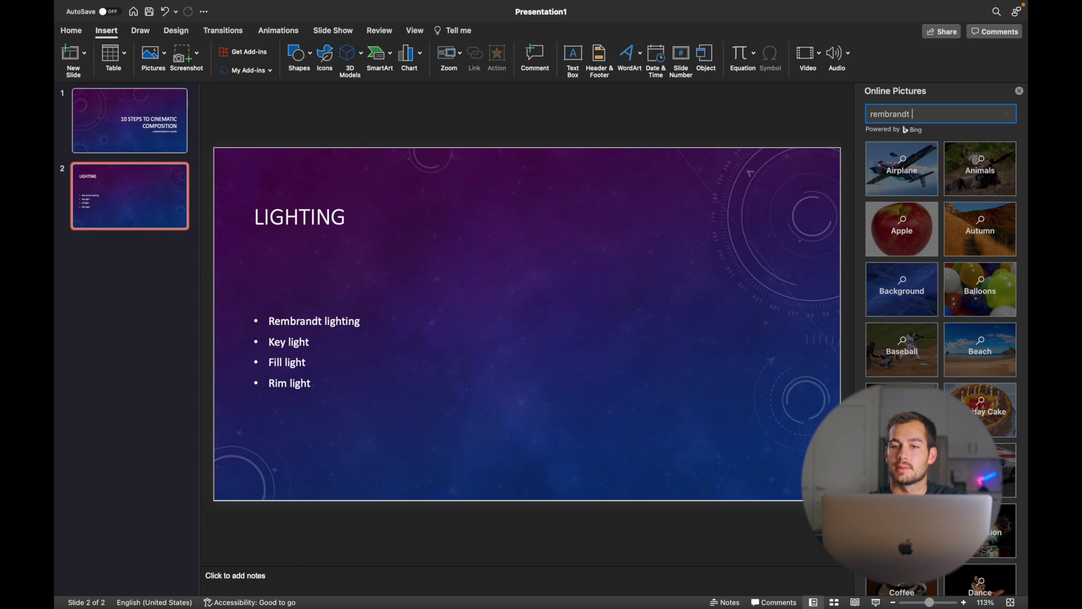
pyautogui.write('lighting')
pyautogui.press('Return')
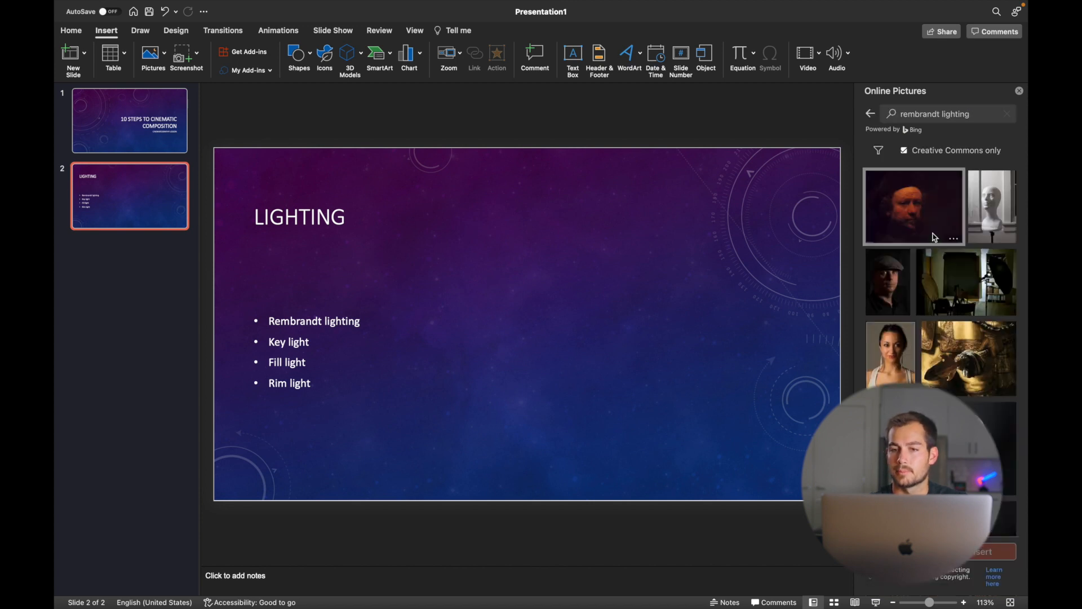
pyautogui.click(886, 297)
pyautogui.click(990, 551)
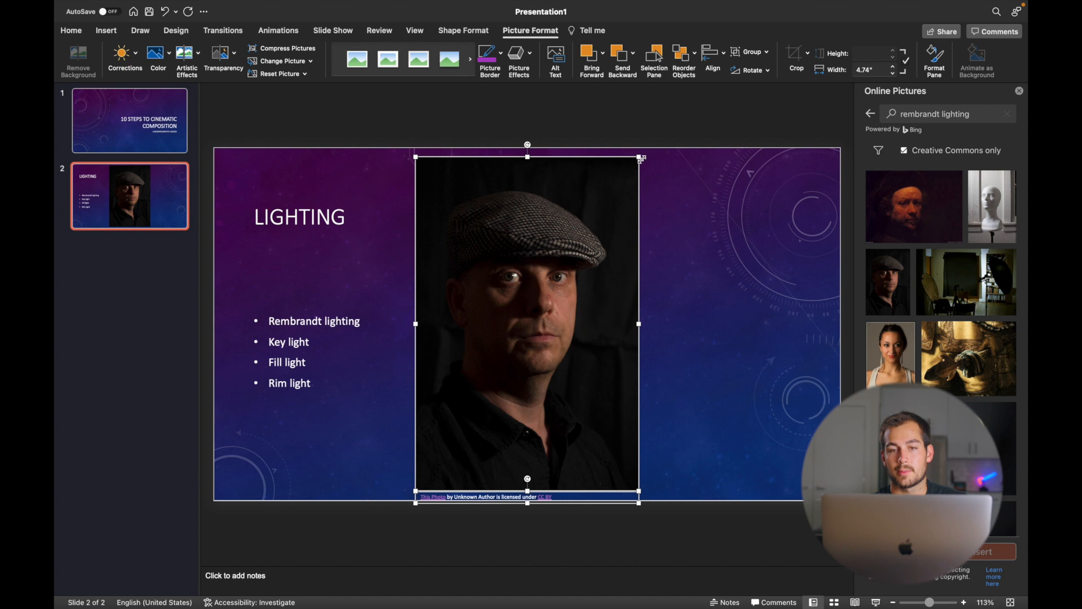
# - Shrink the portrait proportionally, undoing a bad narrowing, and place it beside the bullet list
pyautogui.moveTo(639, 157); pyautogui.dragTo(610, 240)
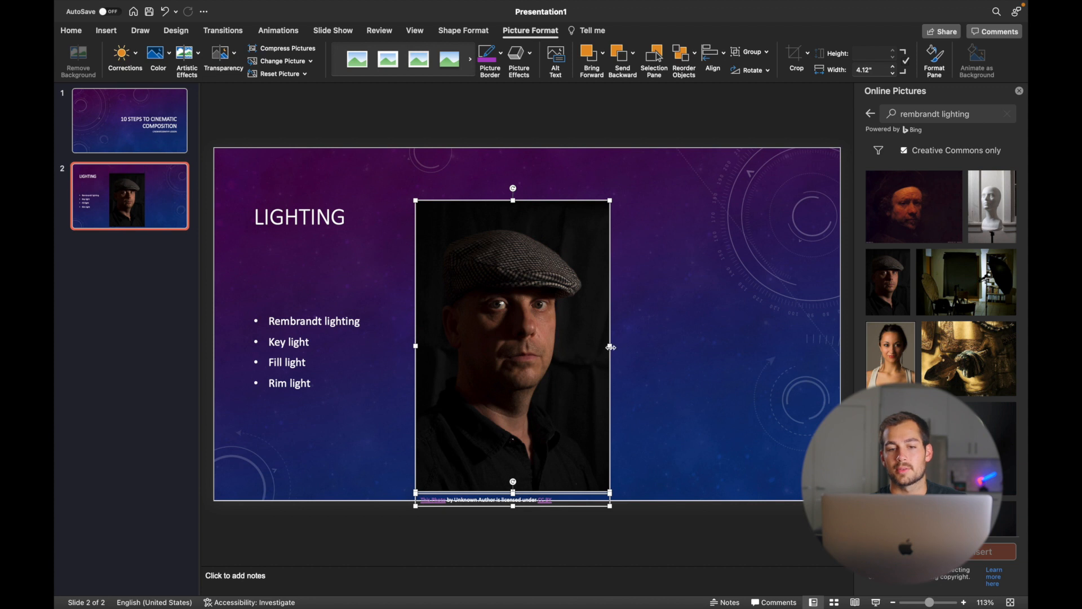
pyautogui.moveTo(607, 346); pyautogui.dragTo(559, 355)
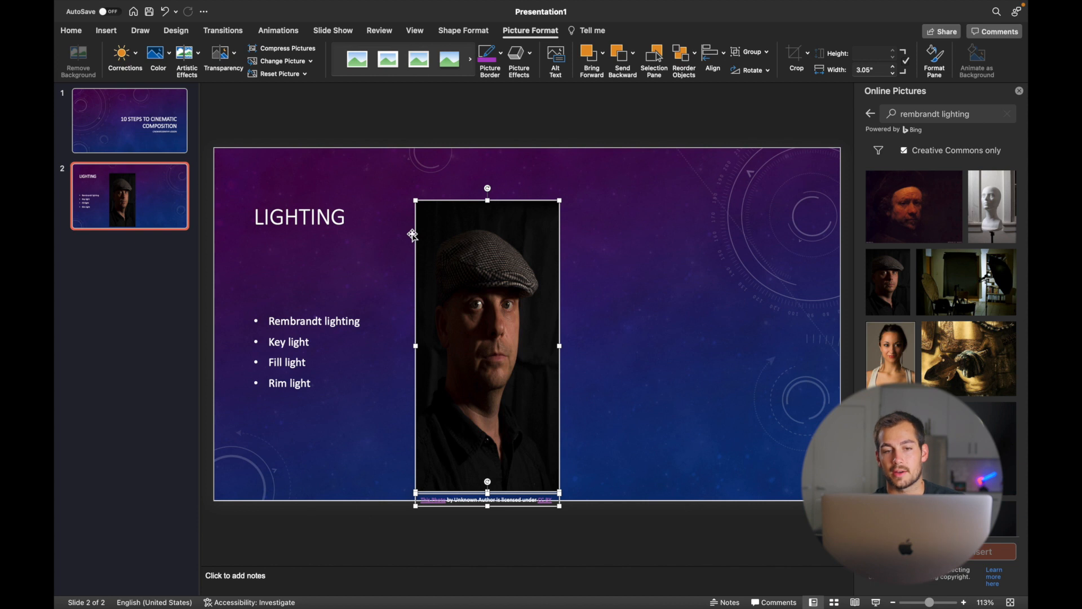
pyautogui.press('super+z')
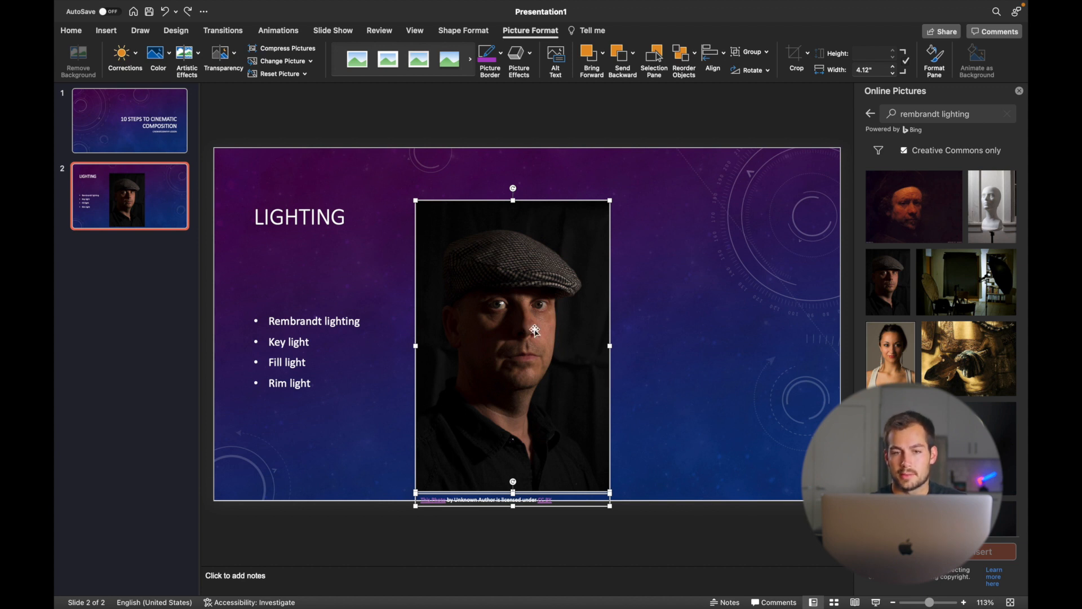
pyautogui.moveTo(610, 201); pyautogui.dragTo(579, 252)
pyautogui.moveTo(446, 437); pyautogui.dragTo(420, 312)
pyautogui.moveTo(420, 312); pyautogui.dragTo(421, 313)
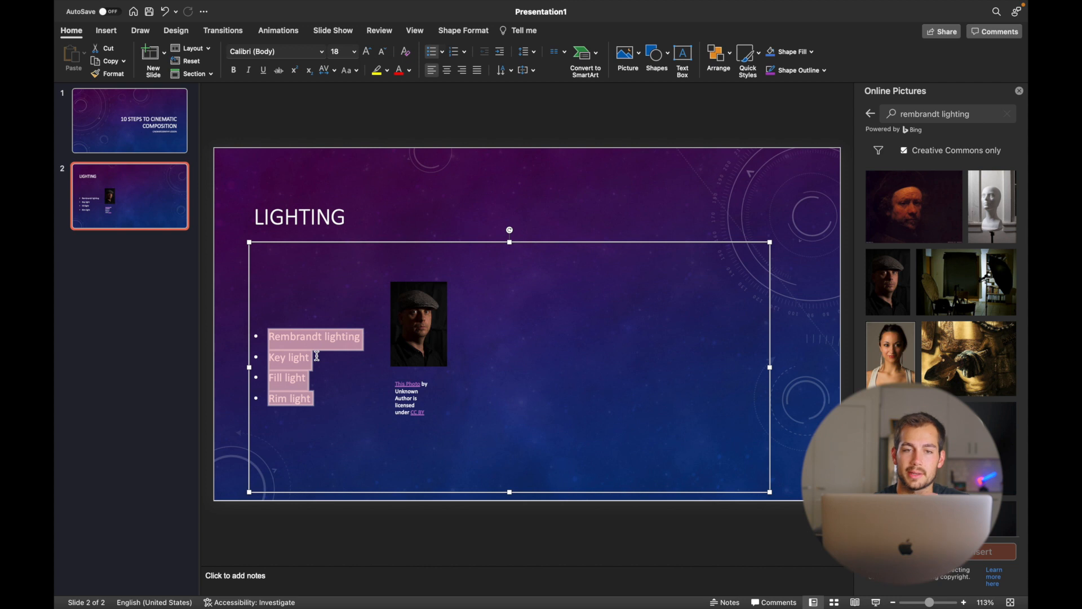
# - Set the bullet line spacing to 3.0 and nudge the portrait up and left
pyautogui.click(442, 52)
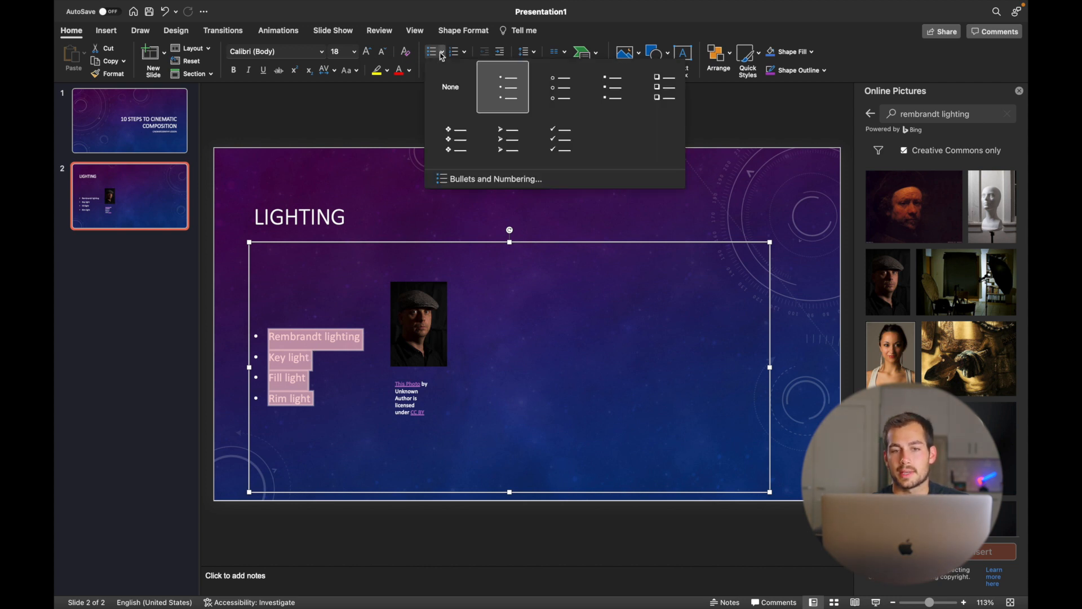
pyautogui.click(442, 53)
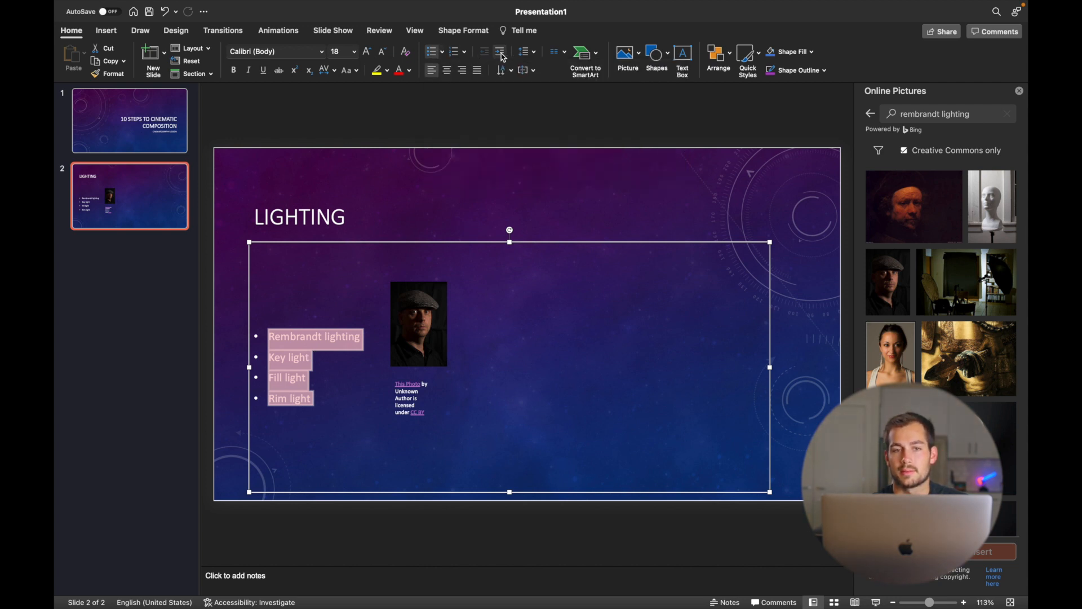
pyautogui.click(533, 52)
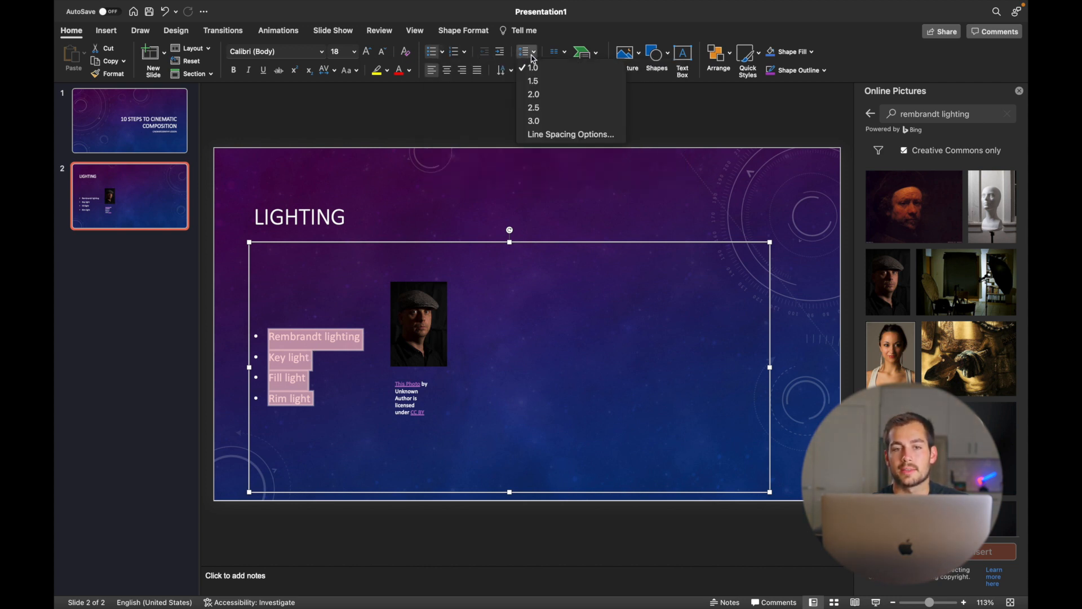
pyautogui.click(536, 107)
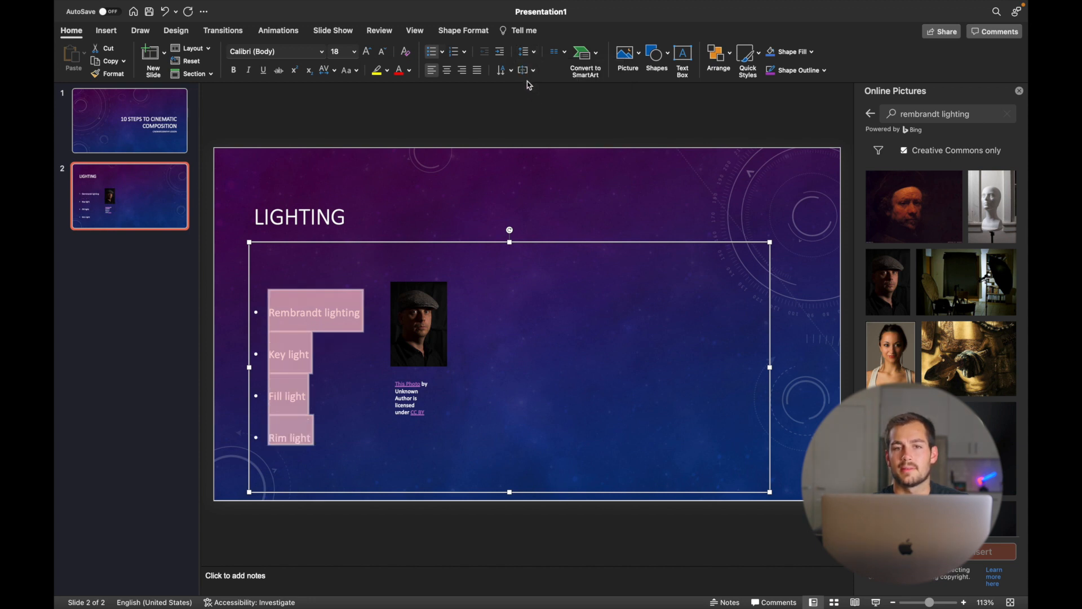
pyautogui.click(533, 54)
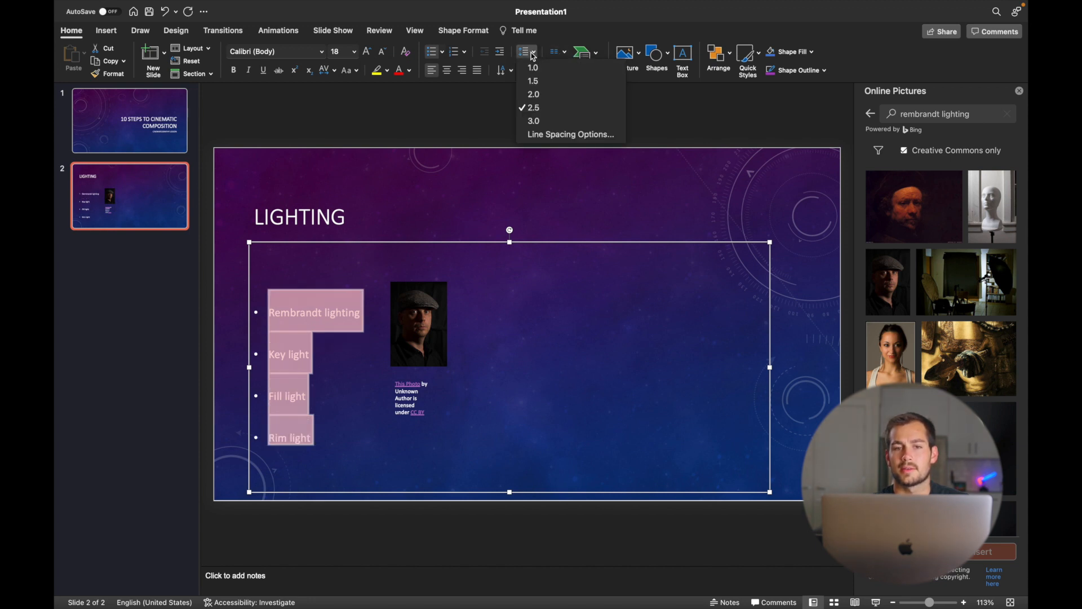
pyautogui.click(544, 121)
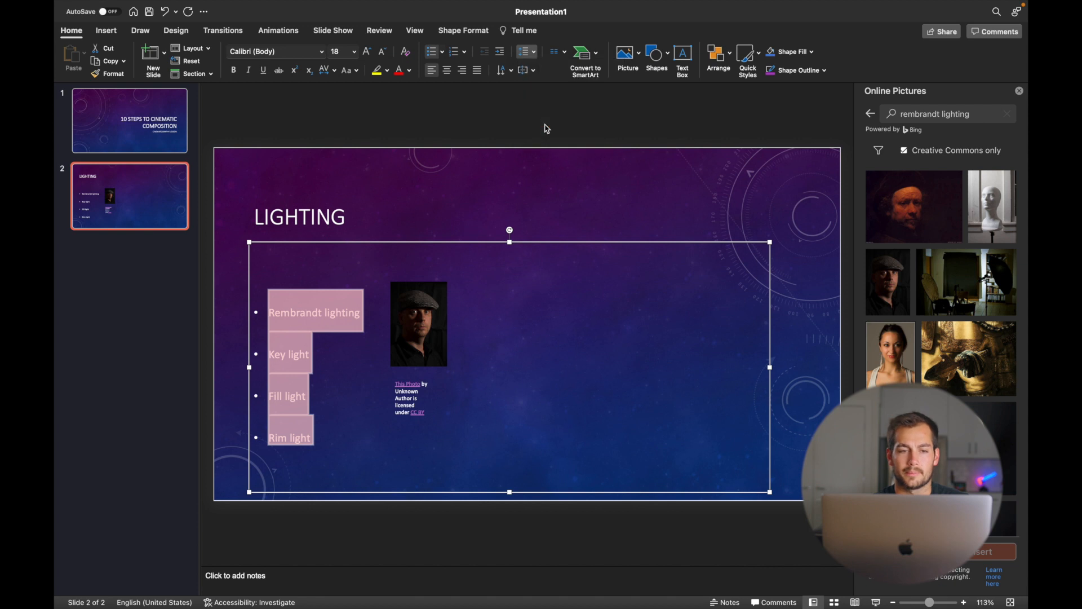
pyautogui.click(619, 220)
pyautogui.moveTo(420, 327); pyautogui.dragTo(400, 314)
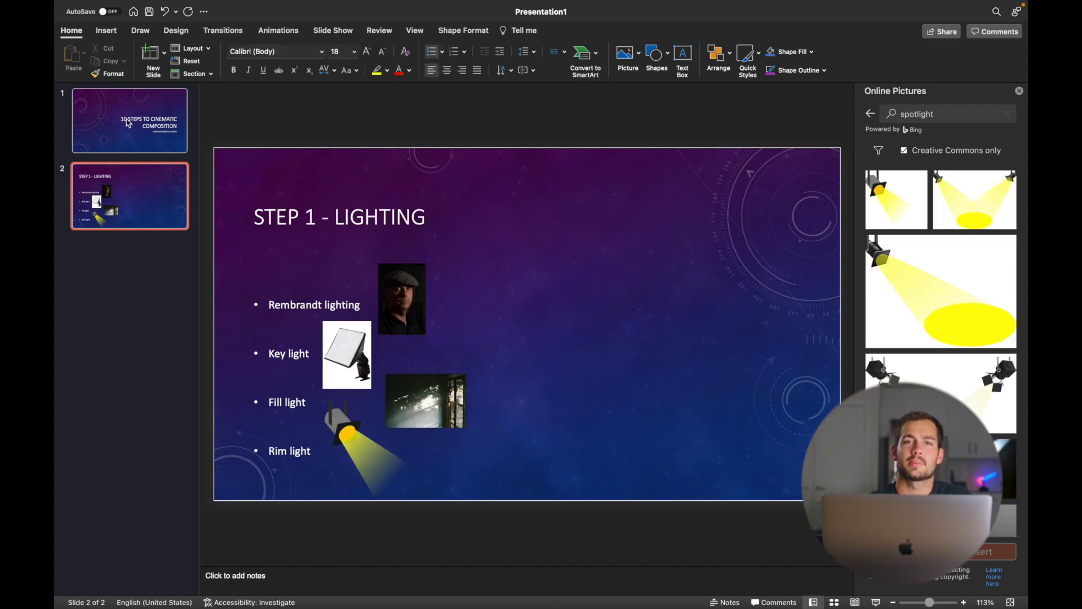
# - Select the title slide in the thumbnail pane
pyautogui.click(127, 123)
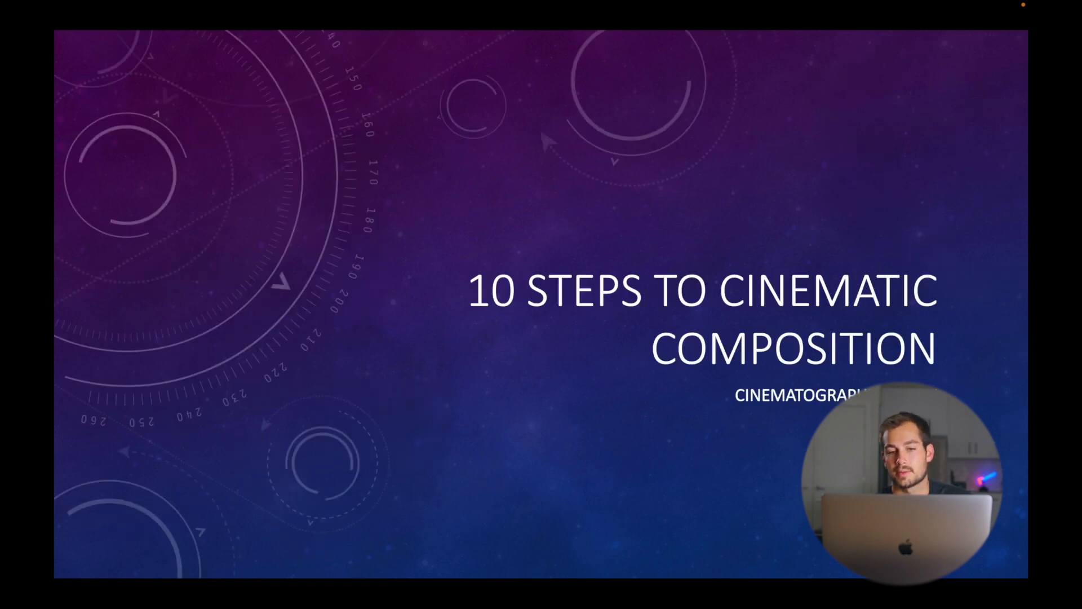
# - Flip between the title and STEP 1 - LIGHTING slides, end the show, and reopen slide 2
pyautogui.press('Right')
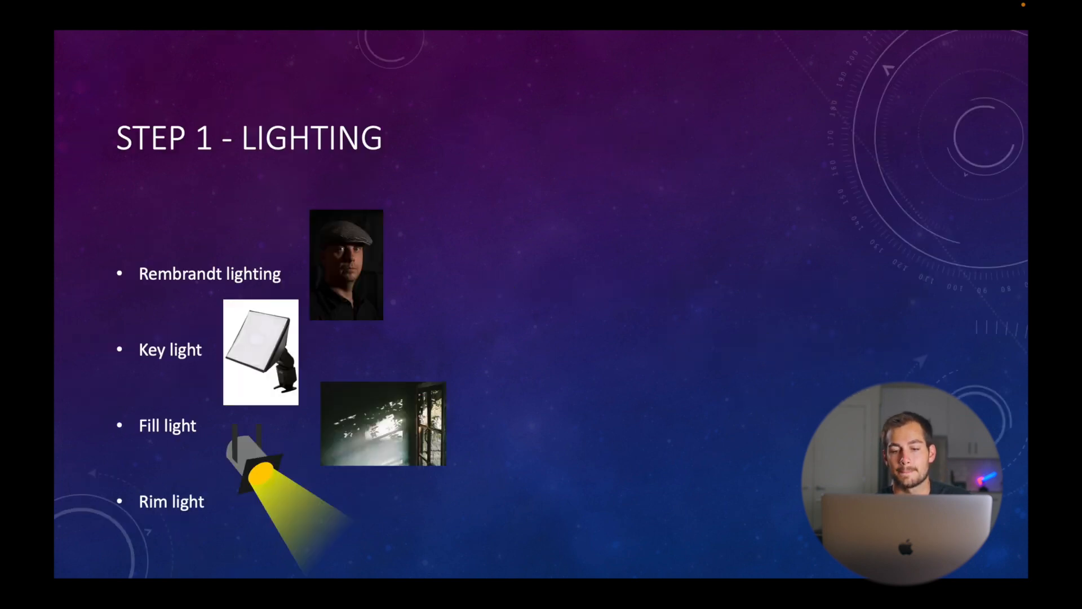
pyautogui.press('Left')
pyautogui.press('Right')
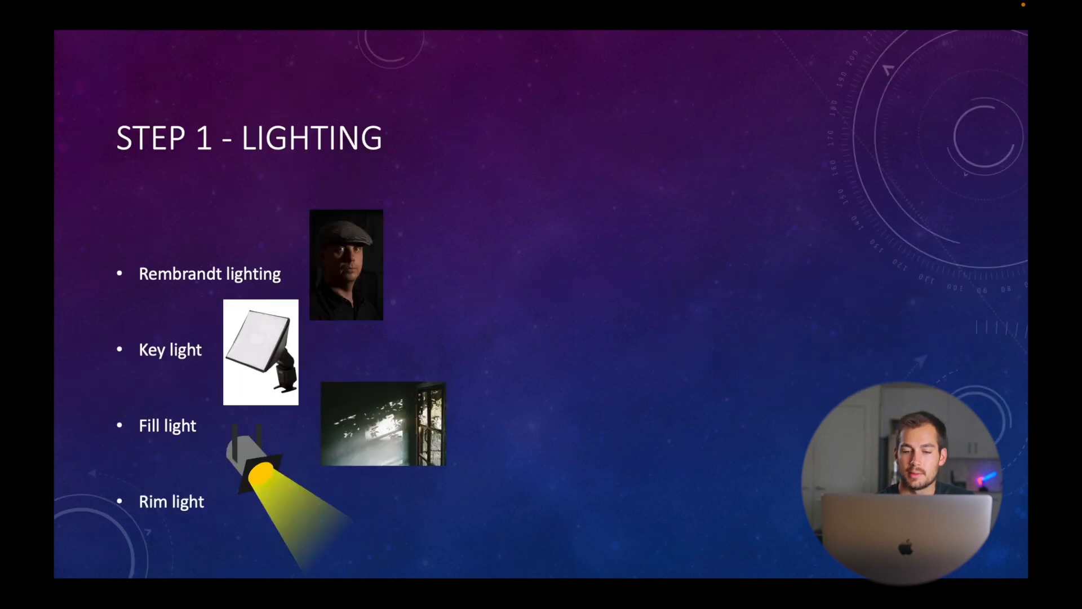
pyautogui.press('Left')
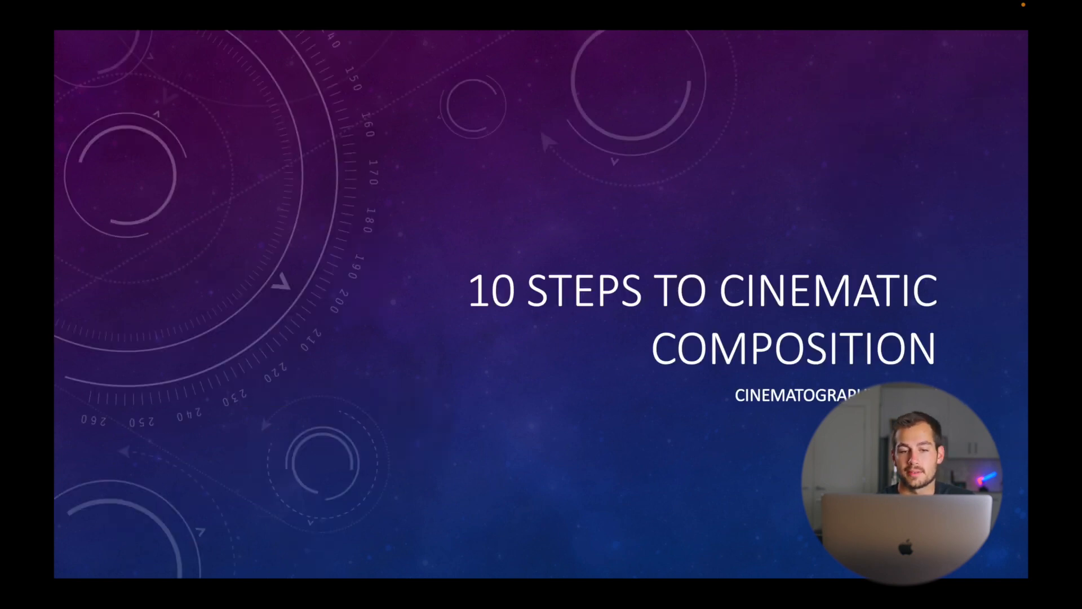
pyautogui.press('Right')
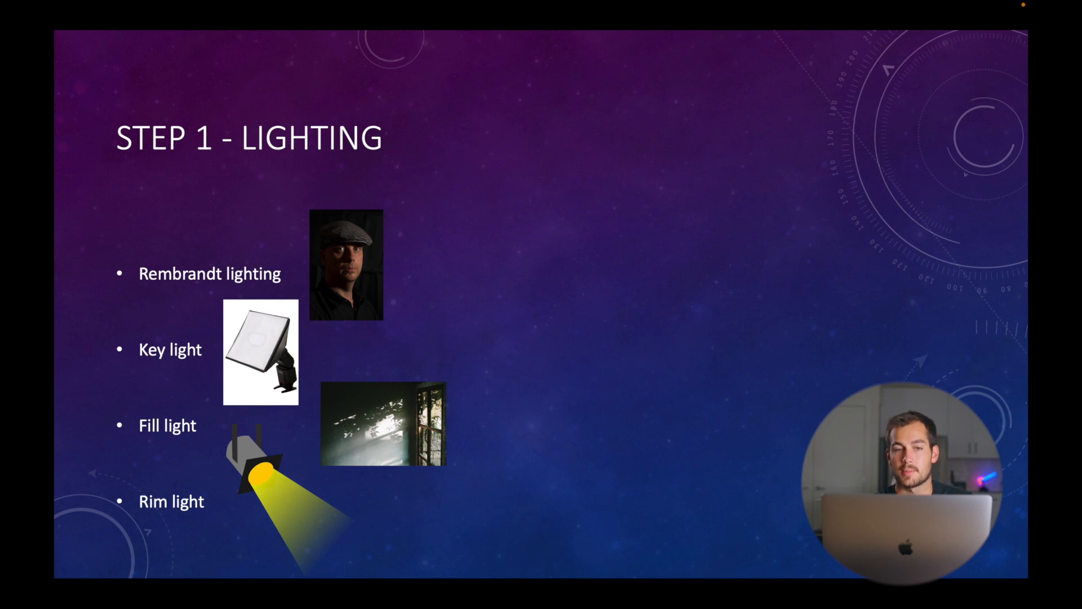
pyautogui.press('Left')
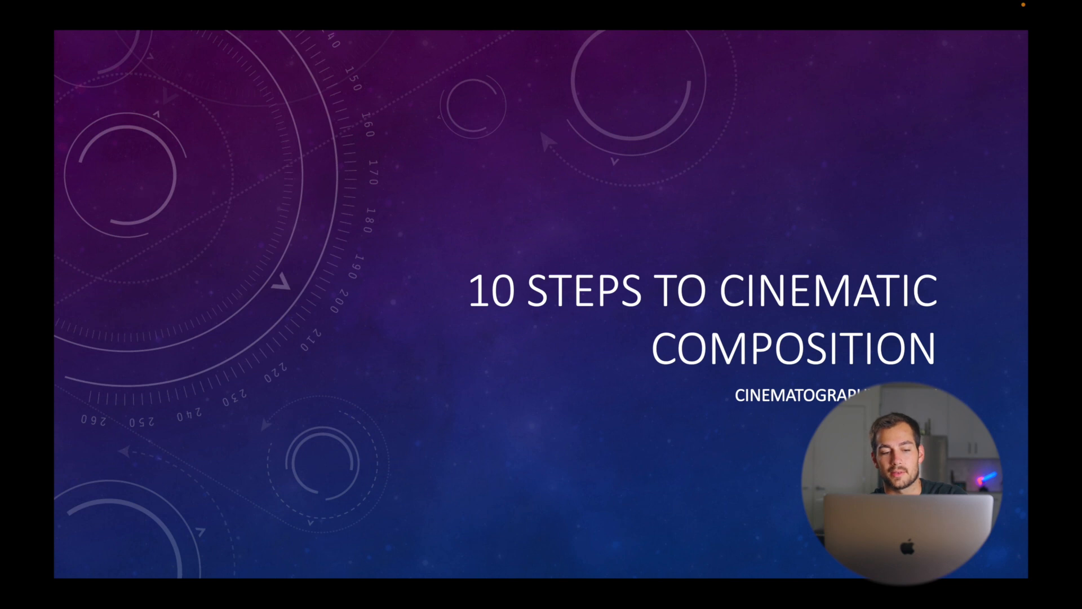
pyautogui.press('Escape')
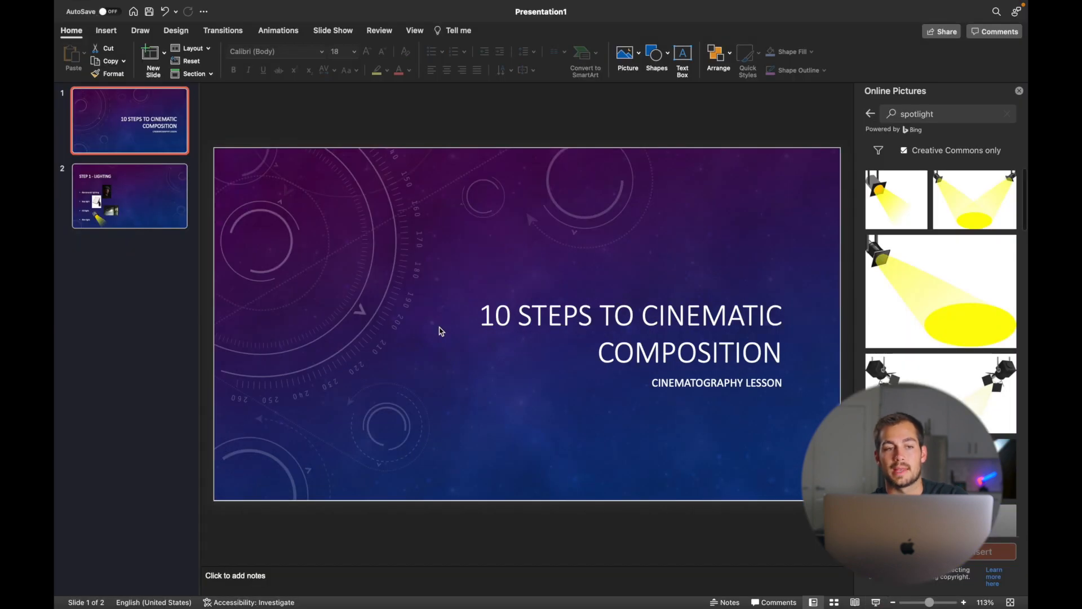
pyautogui.click(146, 188)
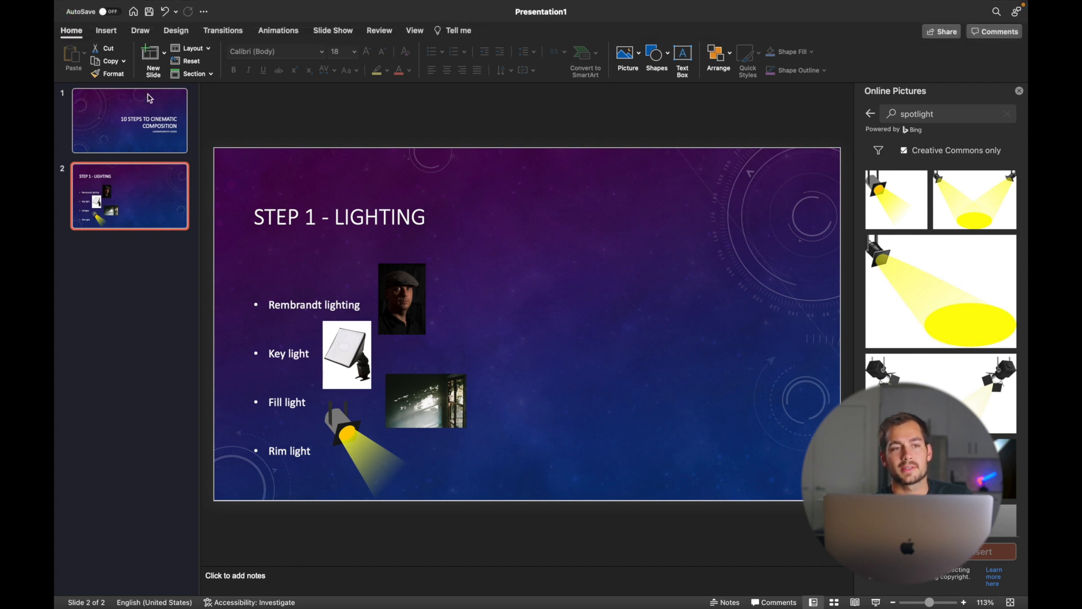
# - Add a trial text box to the LIGHTING slide and discard it empty
pyautogui.click(108, 32)
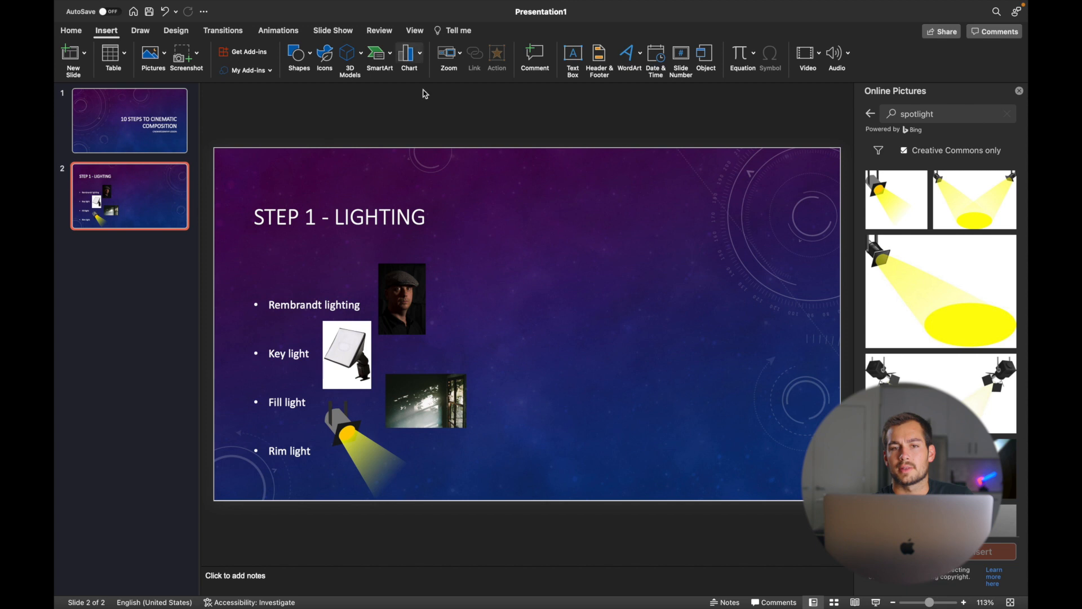
pyautogui.click(573, 56)
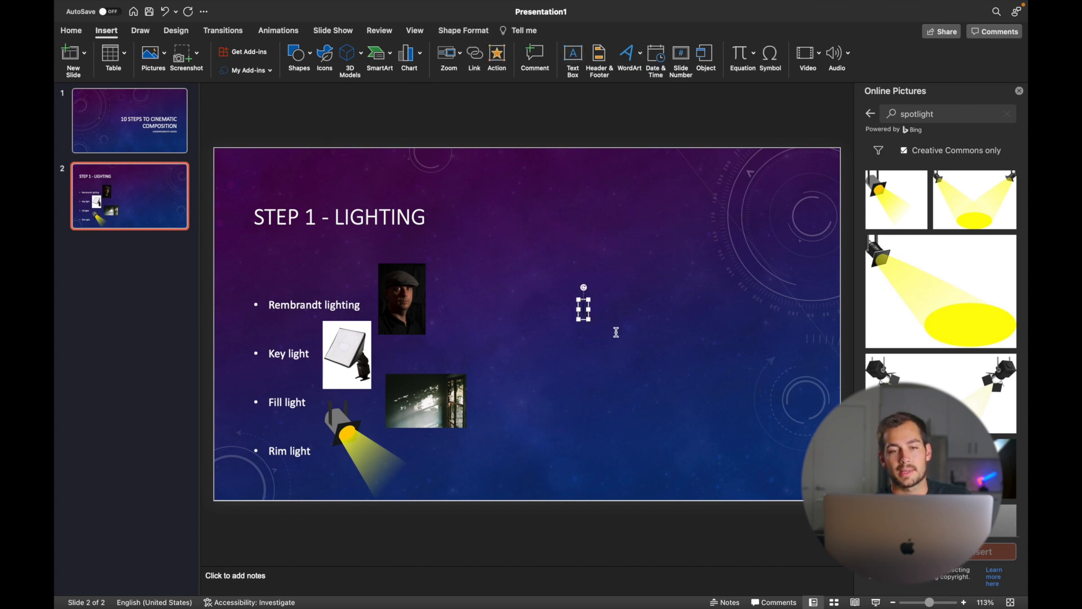
pyautogui.click(580, 309)
pyautogui.click(620, 305)
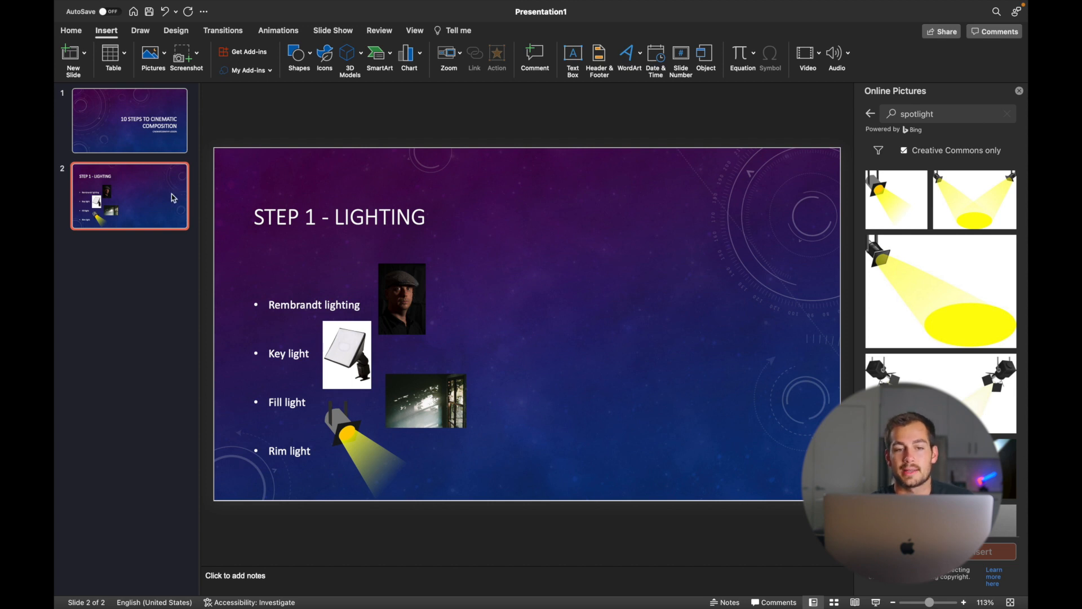
# - Select the Rembrandt portrait under Animations and expand the full entrance effects gallery
pyautogui.click(277, 33)
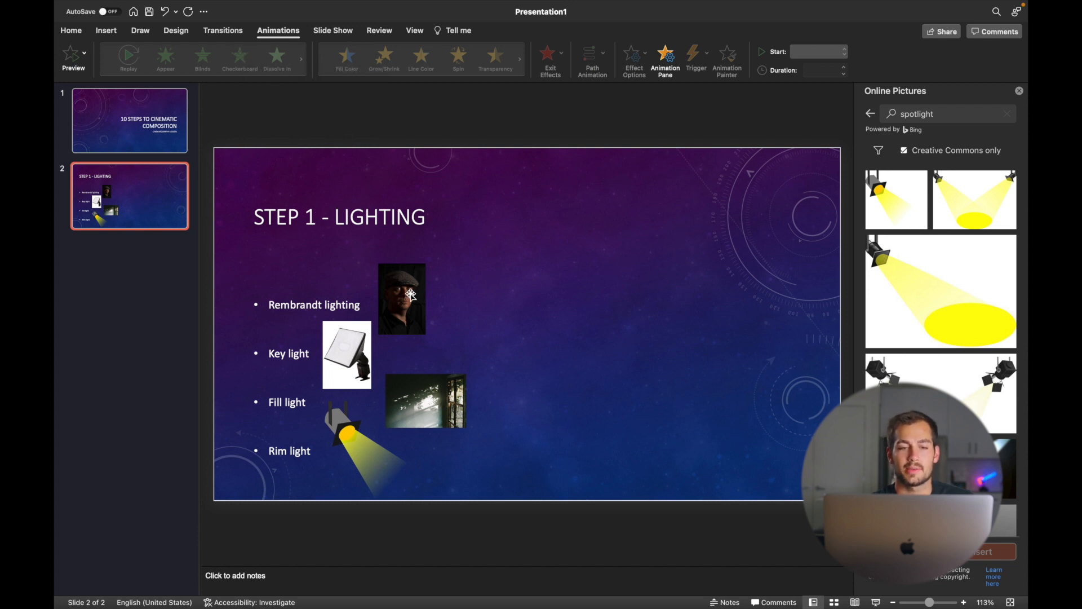
pyautogui.click(380, 285)
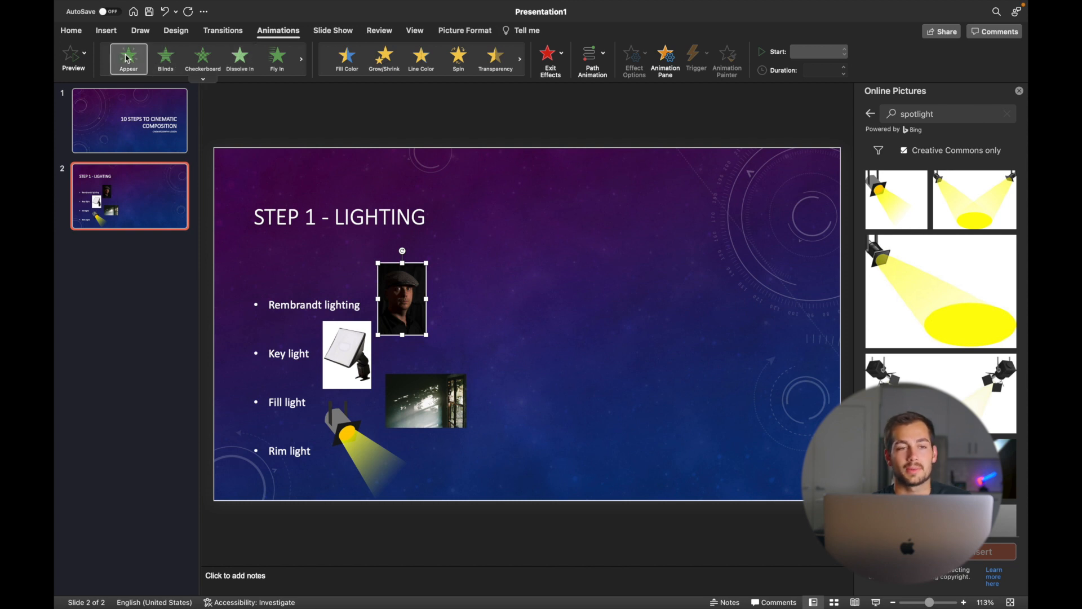
pyautogui.click(203, 79)
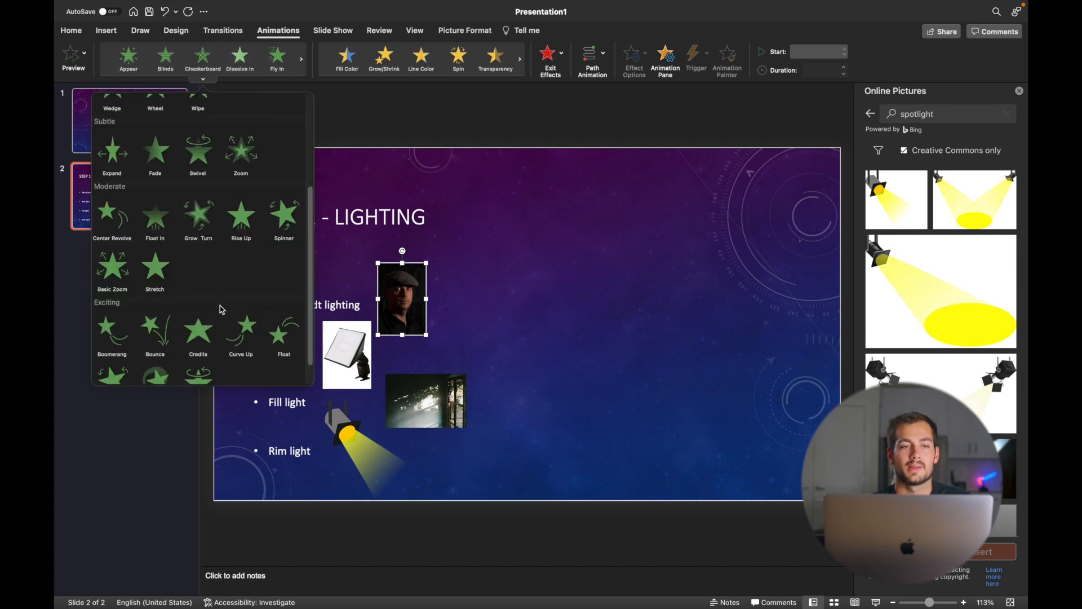
pyautogui.scroll(5, 203, 226)
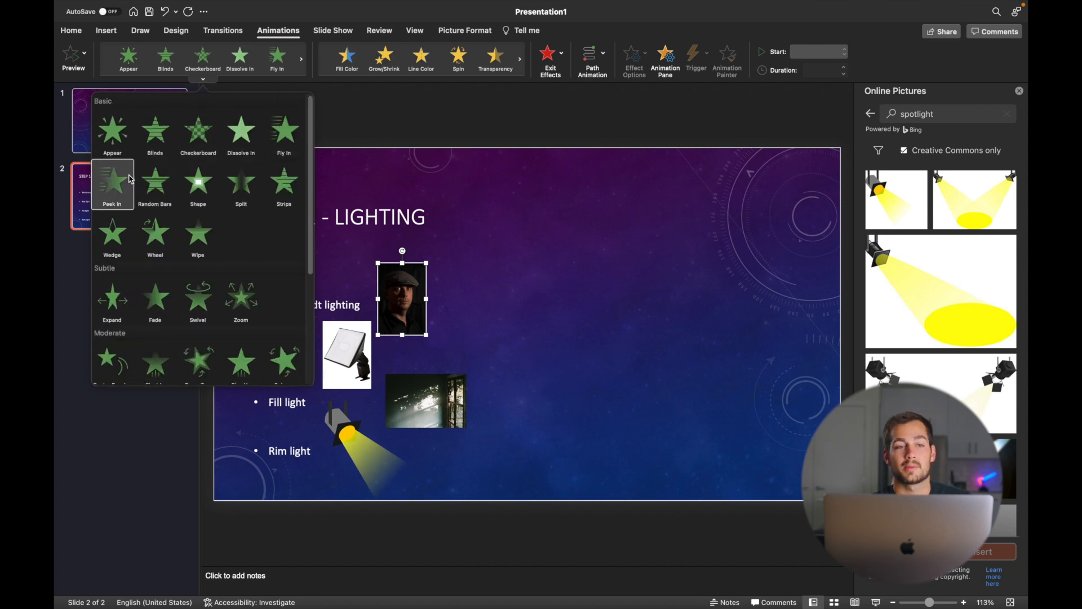
# - Give the portrait and the Key light picture Appear animations
pyautogui.click(113, 130)
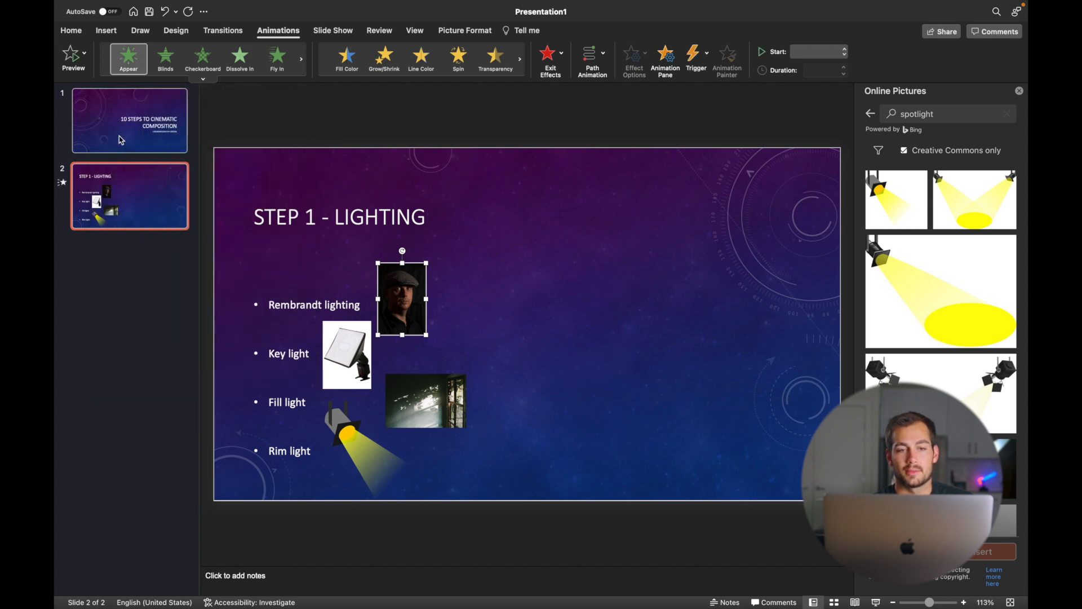
pyautogui.click(342, 354)
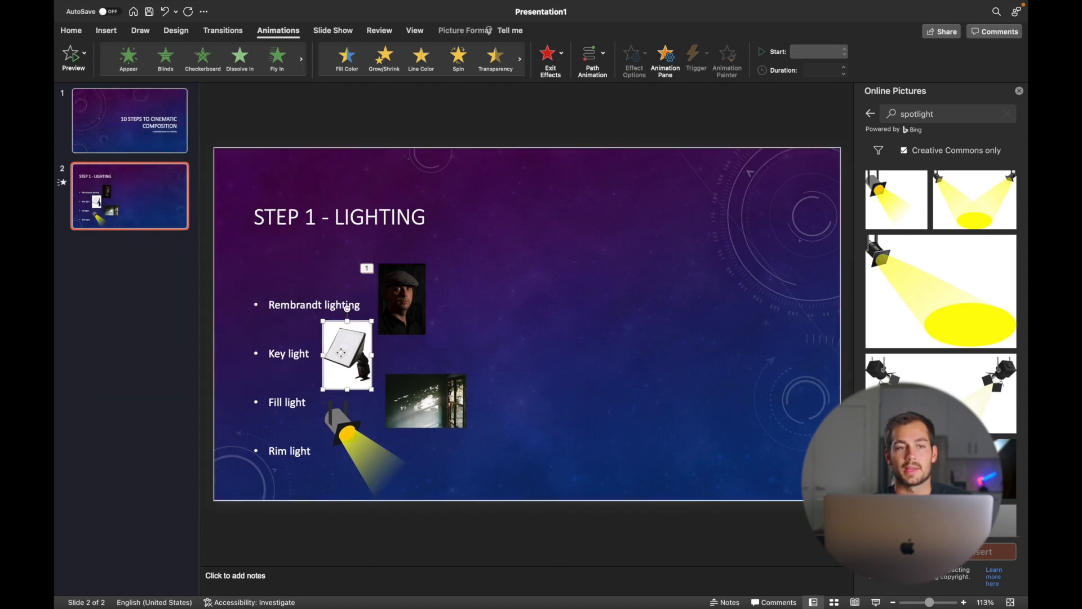
pyautogui.click(128, 57)
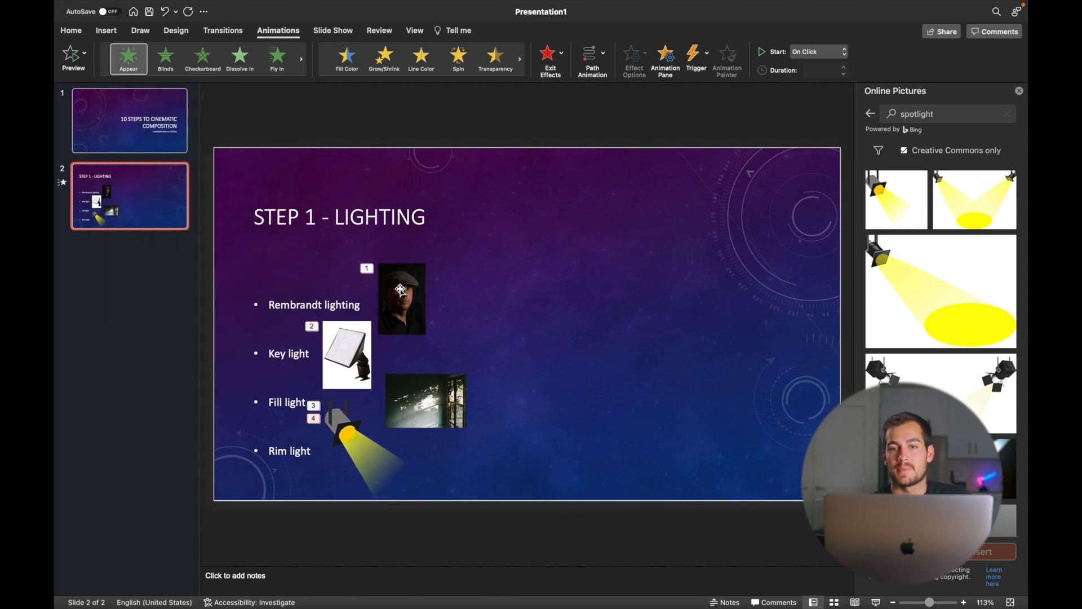
# - Add a second Appear animation to the Rembrandt photo and check its Start options
pyautogui.click(419, 262)
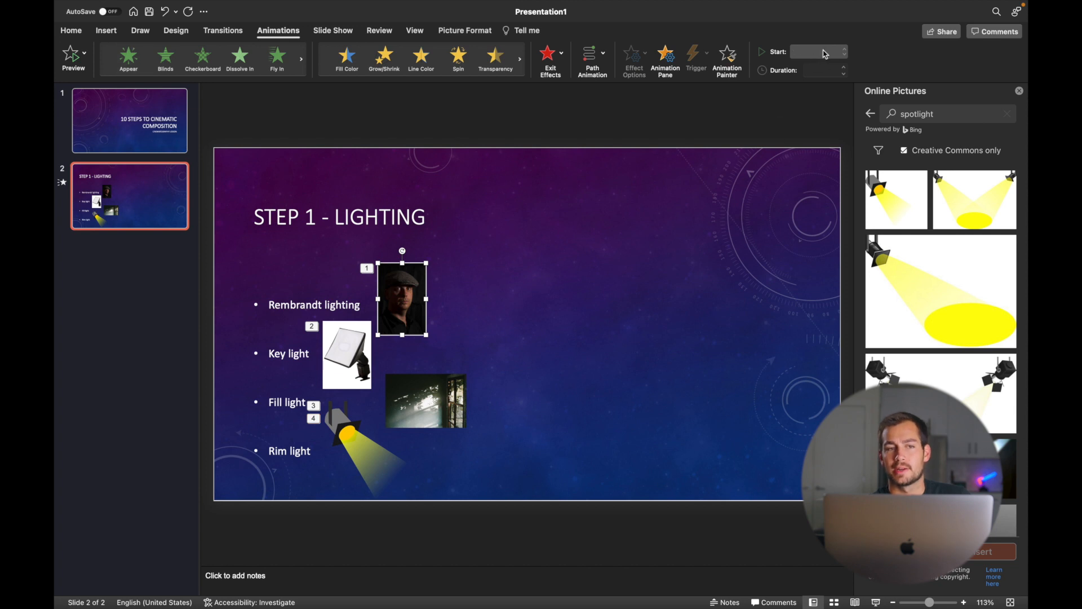
pyautogui.click(129, 59)
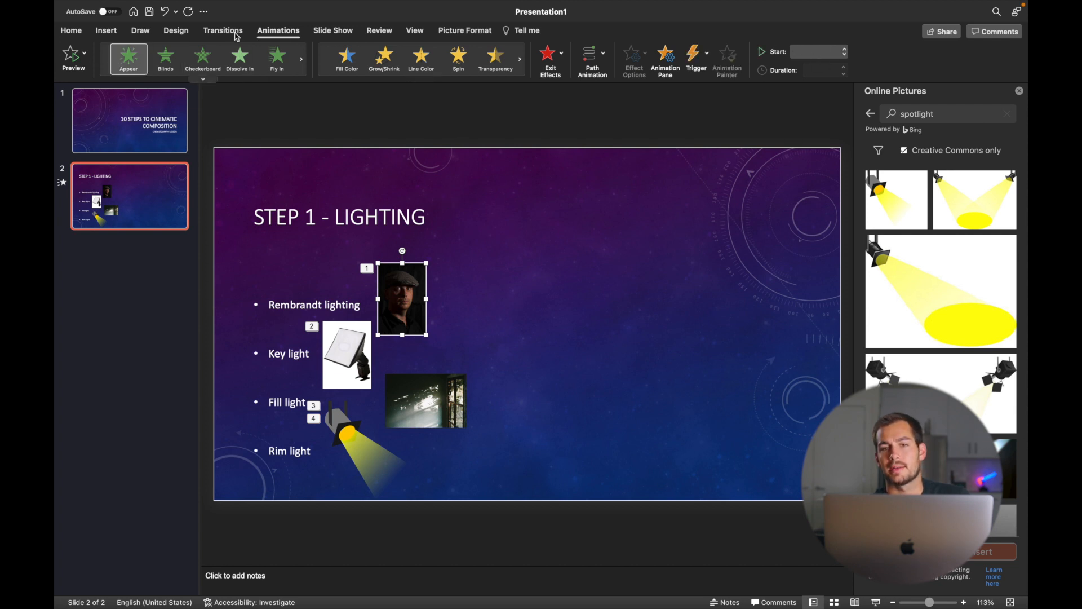
pyautogui.click(820, 51)
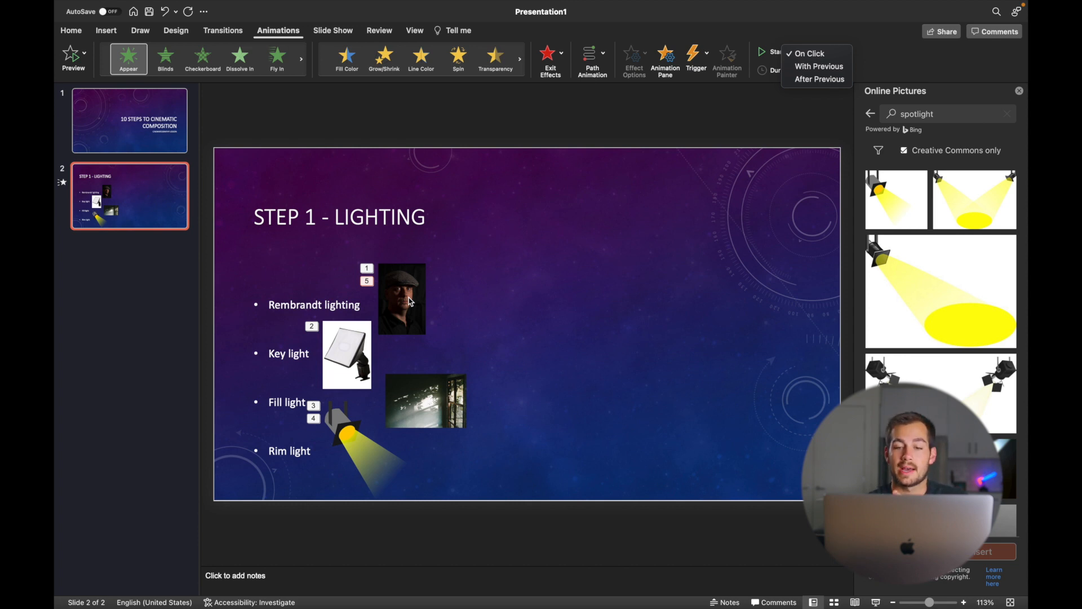
pyautogui.click(146, 6)
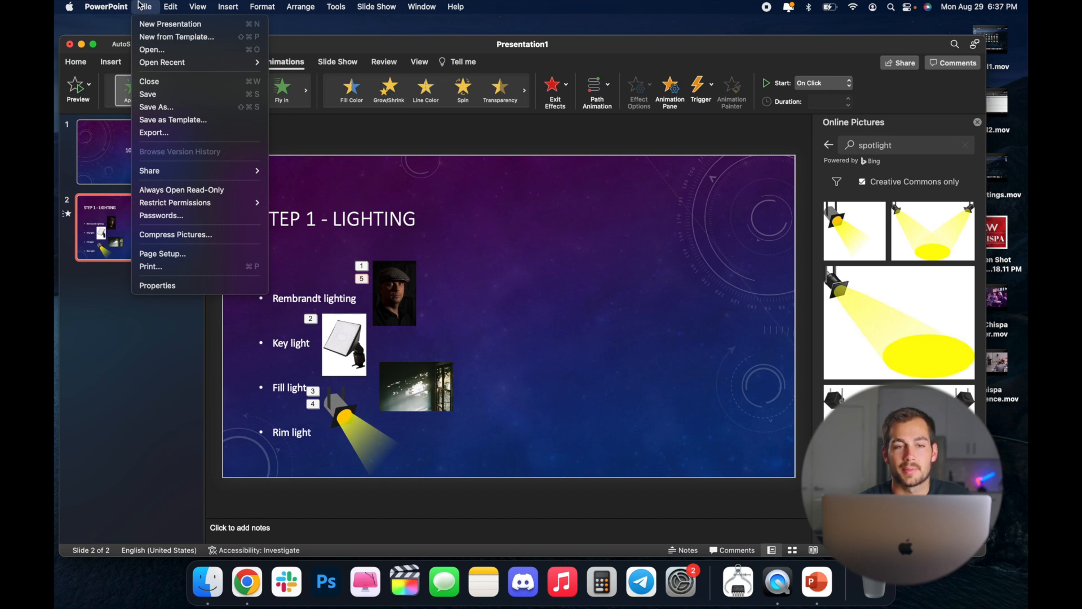
# - Open the Save As dialog for Presentation1 from the File menu
pyautogui.click(330, 49)
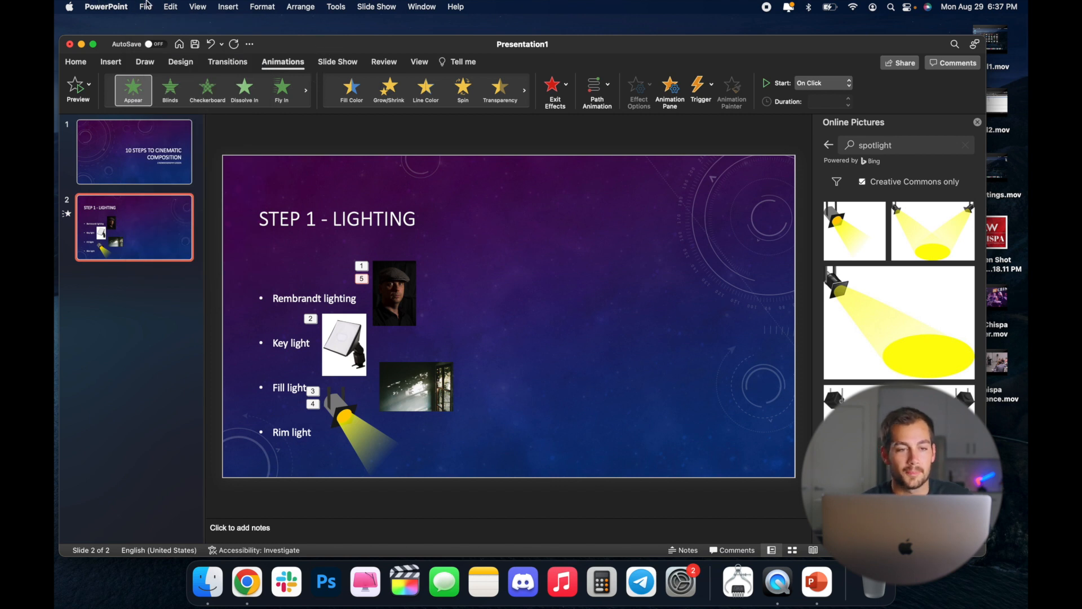
pyautogui.click(146, 6)
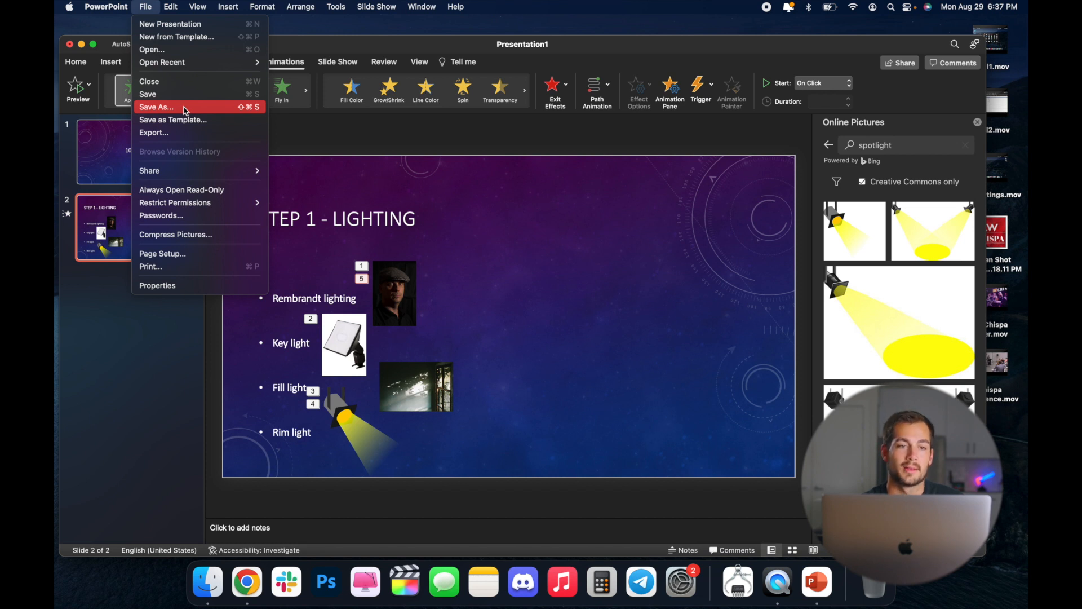
pyautogui.click(171, 108)
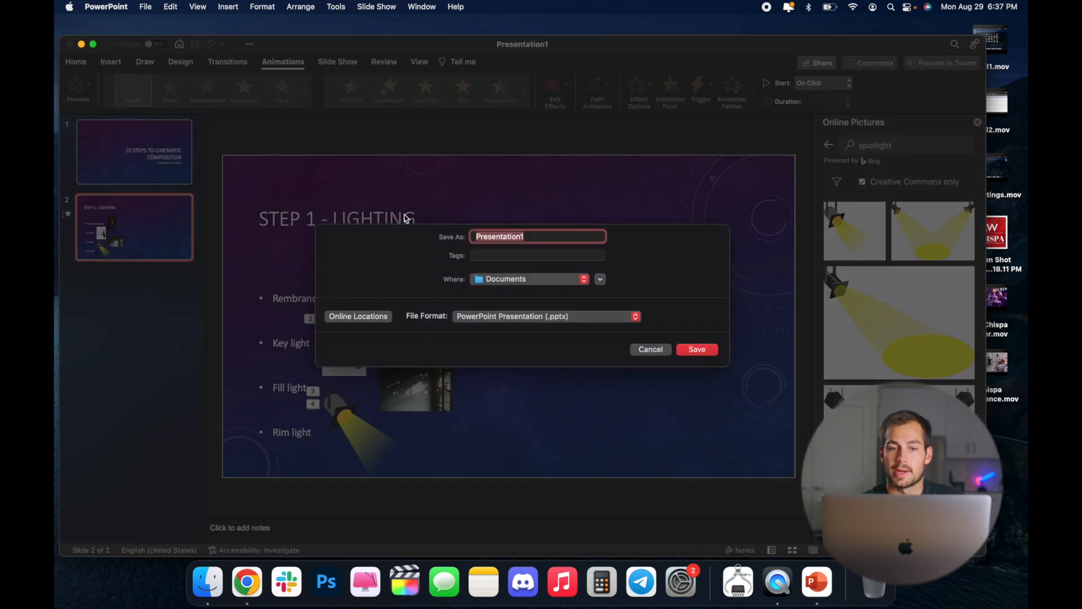
# - Save the deck as a .pptx in Documents named '10 Steps to Cinematic Composition', fixing the 'Composotion' typo
pyautogui.click(502, 280)
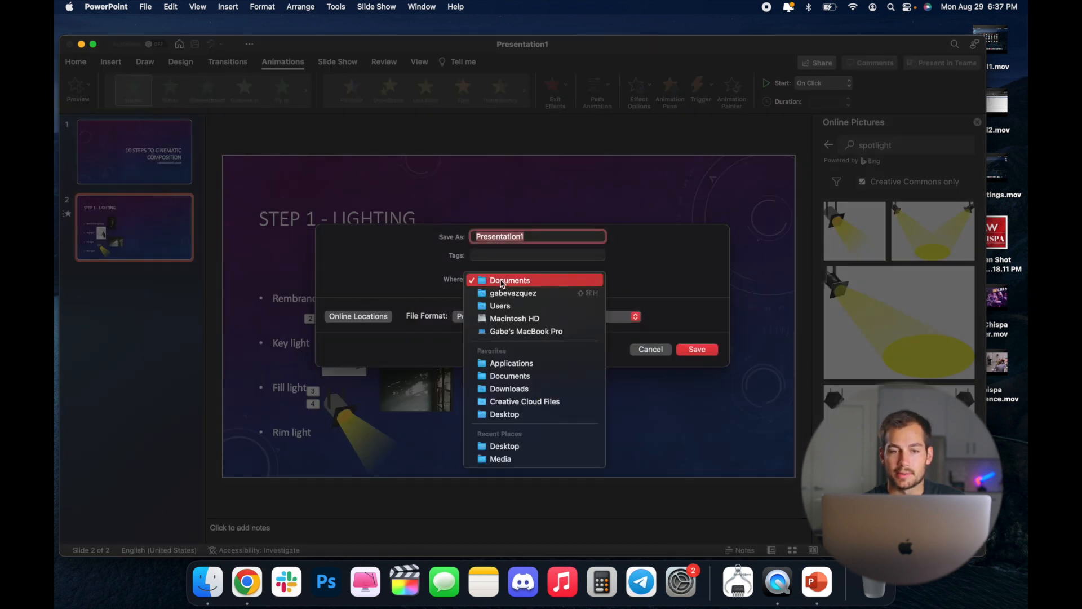
pyautogui.click(502, 281)
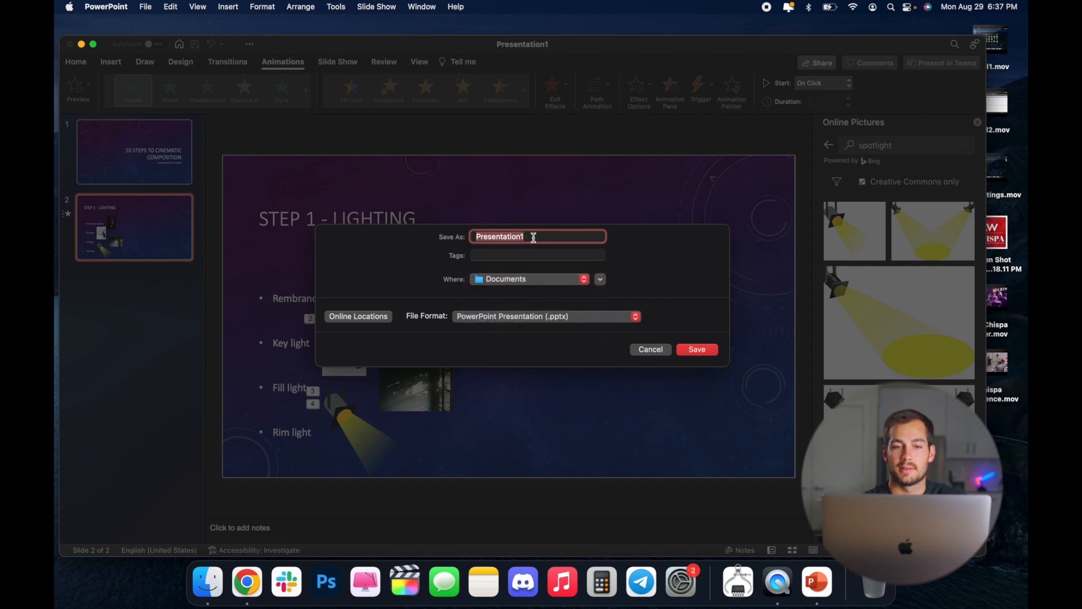
pyautogui.write('10 Steps to')
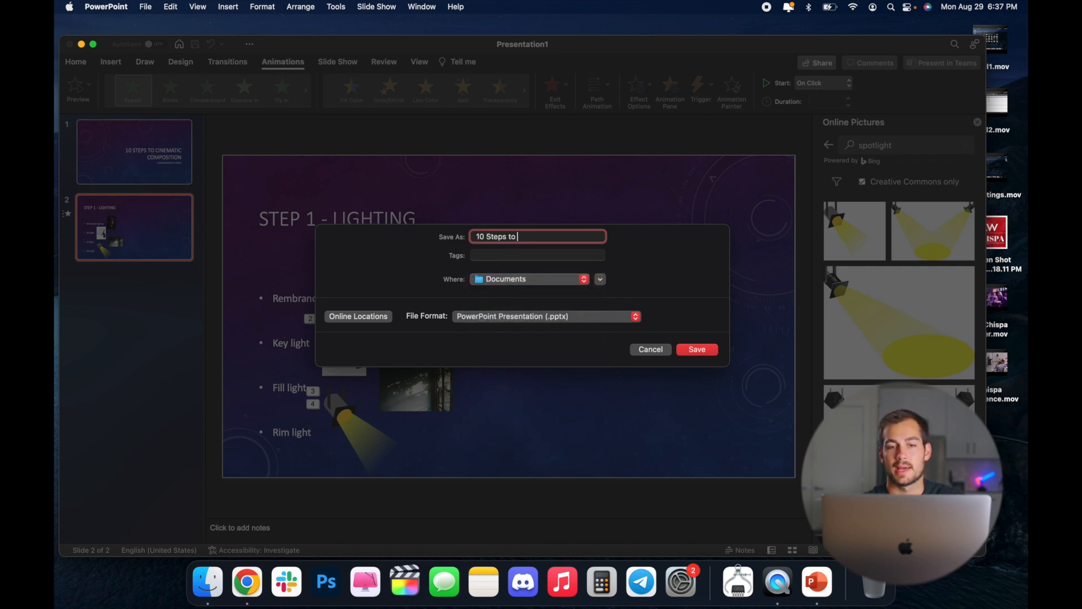
pyautogui.write(' Cinematic Compos')
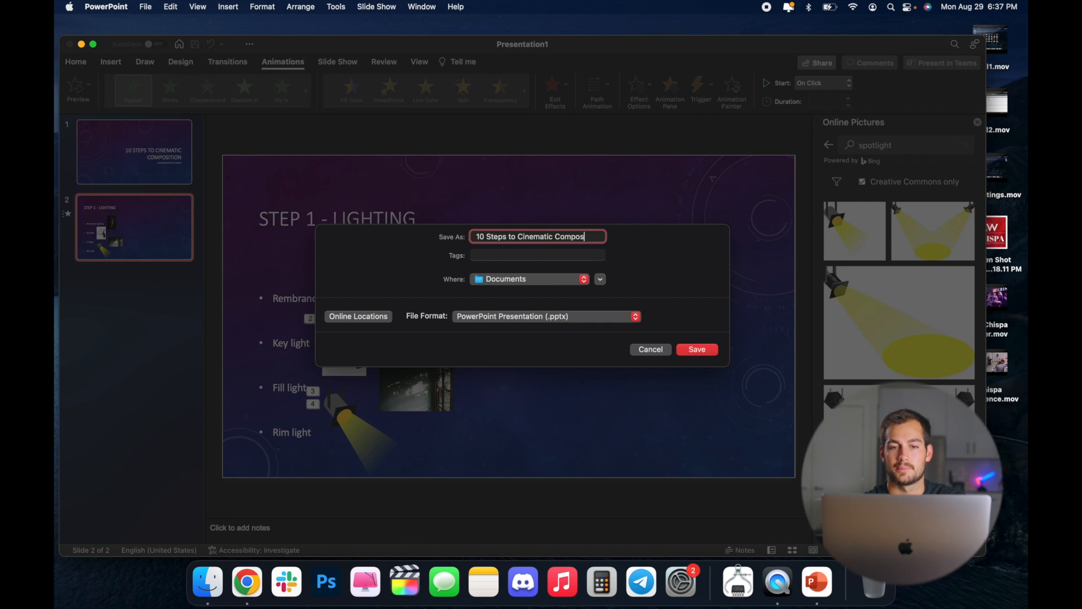
pyautogui.write('otion')
pyautogui.press('BackSpace')
pyautogui.press('BackSpace')
pyautogui.press('BackSpace')
pyautogui.press('BackSpace')
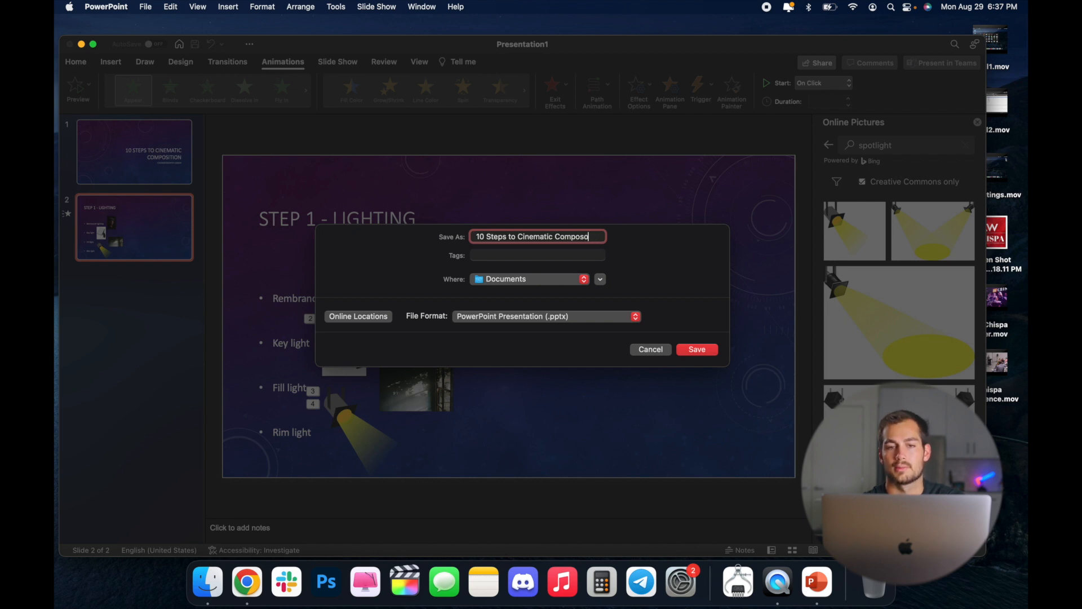
pyautogui.write('ition')
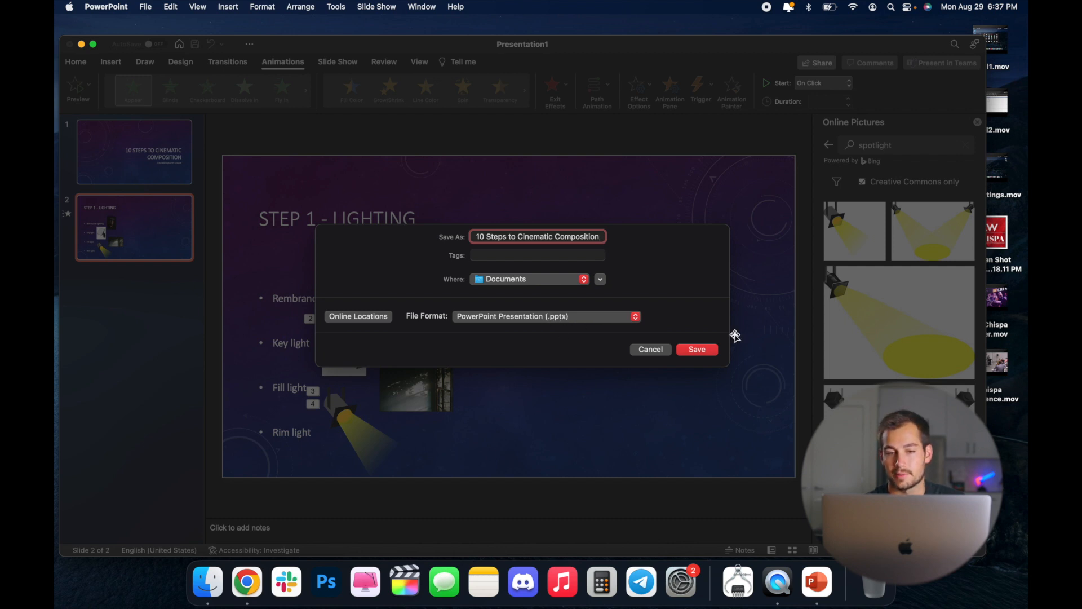
pyautogui.click(698, 350)
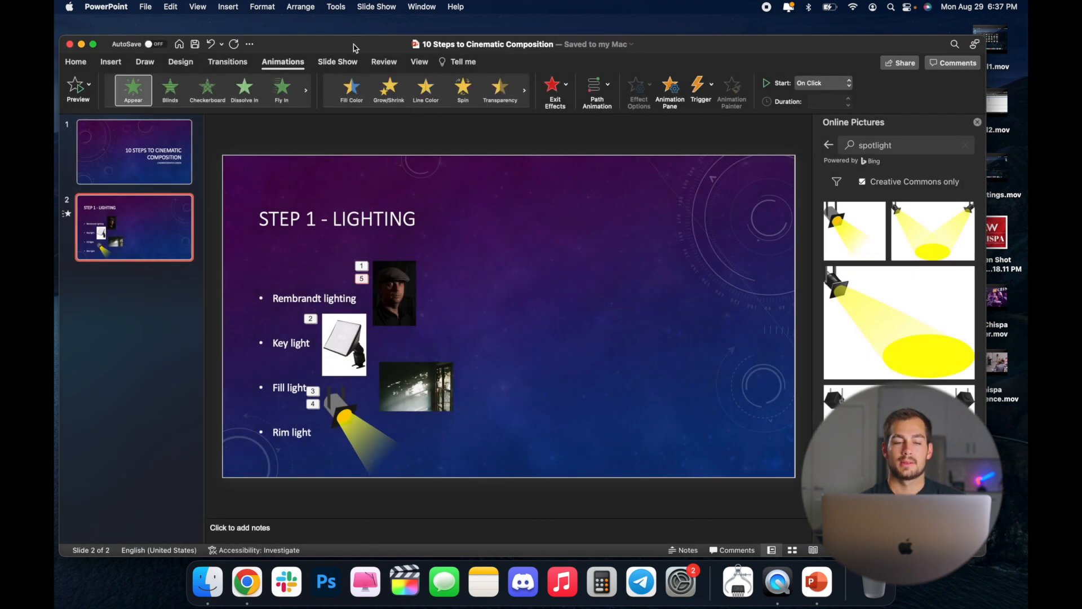
pyautogui.moveTo(355, 48); pyautogui.dragTo(361, 41)
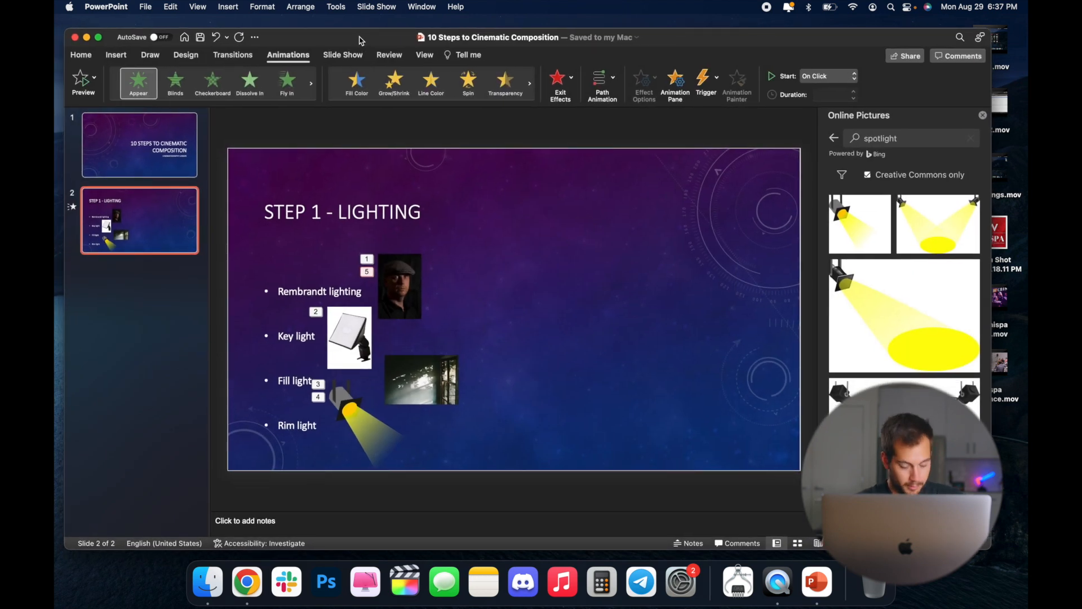